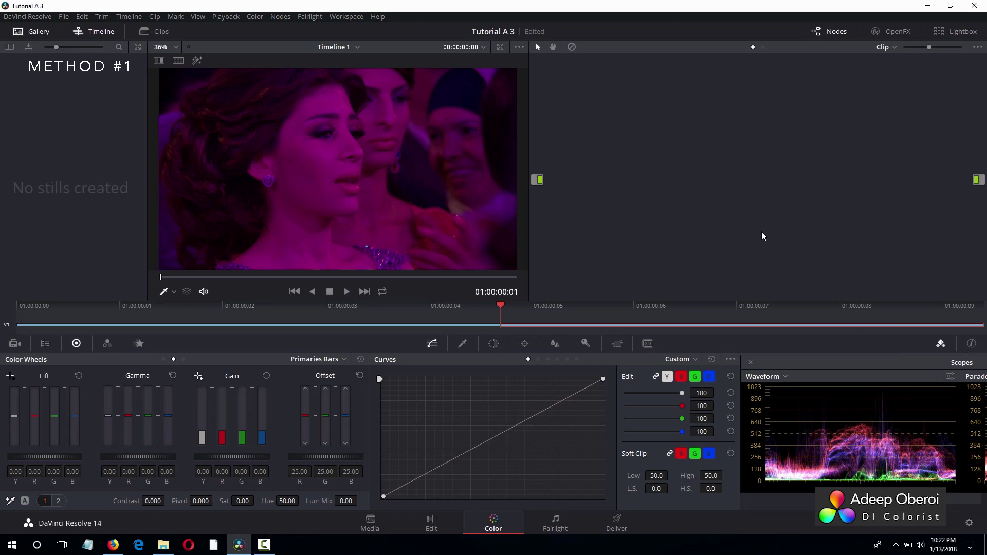
# - Add serial correction nodes 01 and 02, and switch the scope to Vectorscope
pyautogui.hotkey('alt', 's')
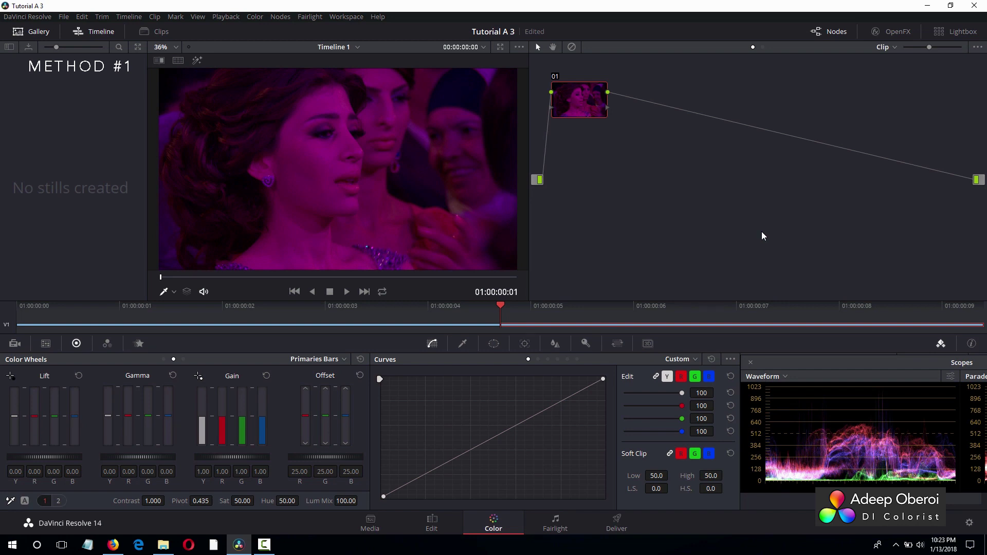
pyautogui.hotkey('alt', 's')
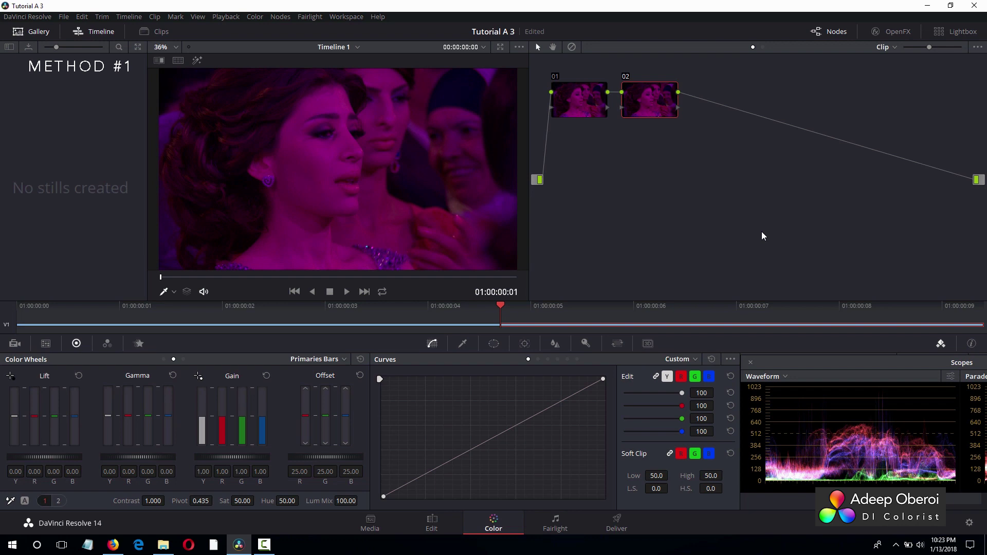
pyautogui.click(784, 380)
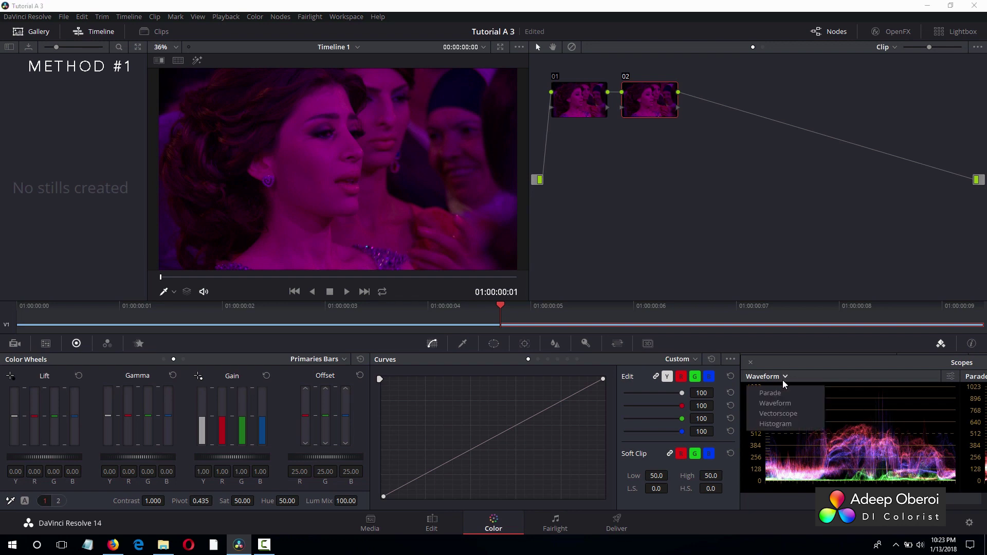
pyautogui.click(785, 415)
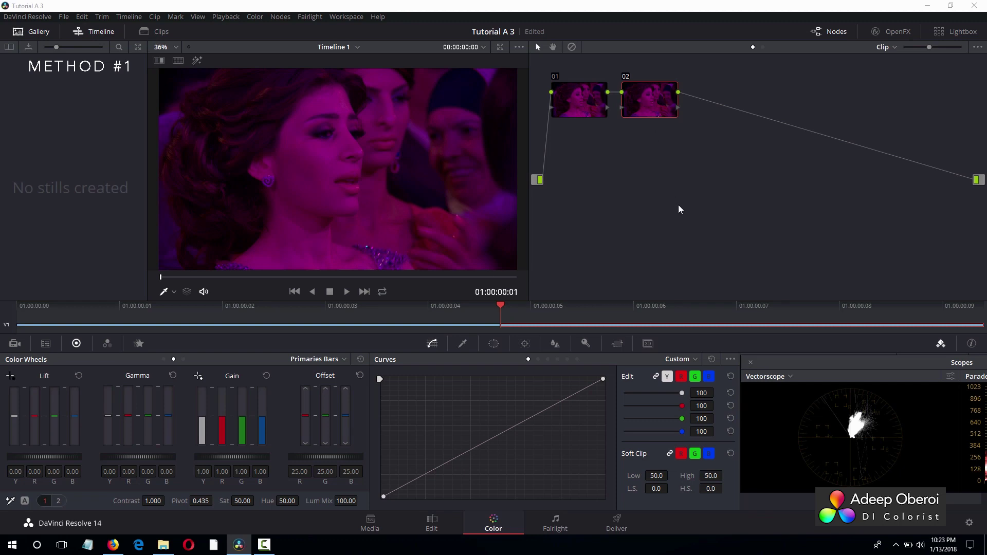
# - Draw a four-point Curve window near the woman's neck on node 02 and view it in highlight mode
pyautogui.hotkey('alt', 'w')
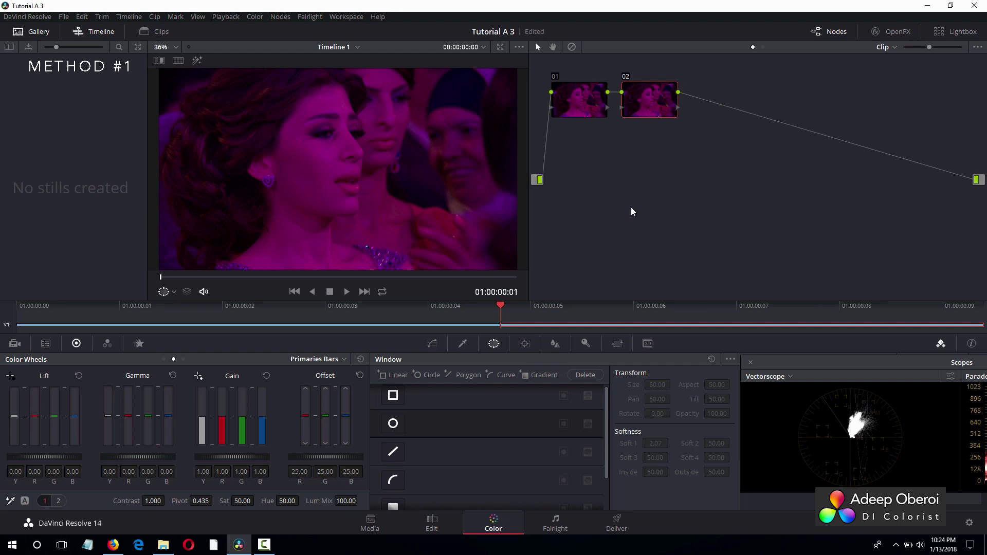
pyautogui.click(317, 265)
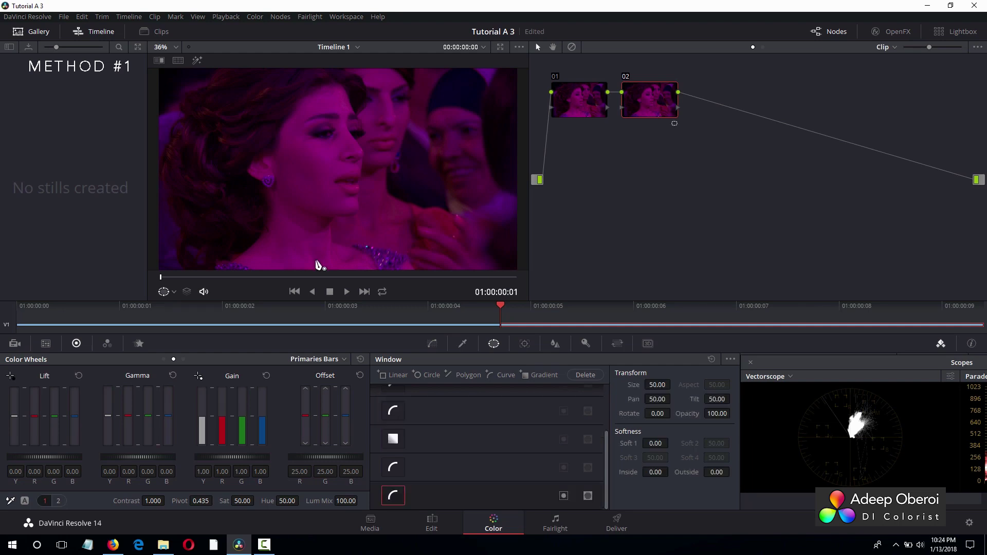
pyautogui.click(315, 239)
pyautogui.click(278, 226)
pyautogui.click(257, 258)
pyautogui.click(316, 261)
pyautogui.hotkey('shift', 'h')
# - In Primaries Wheels, shift Offset to 24.10, 29.49, -19.89, turning the image red
pyautogui.click(342, 362)
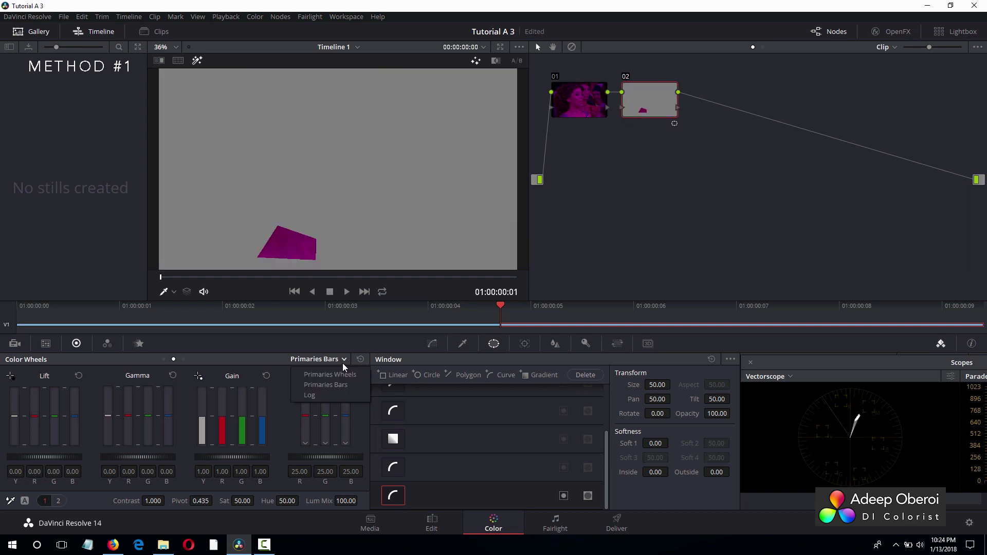
pyautogui.click(340, 375)
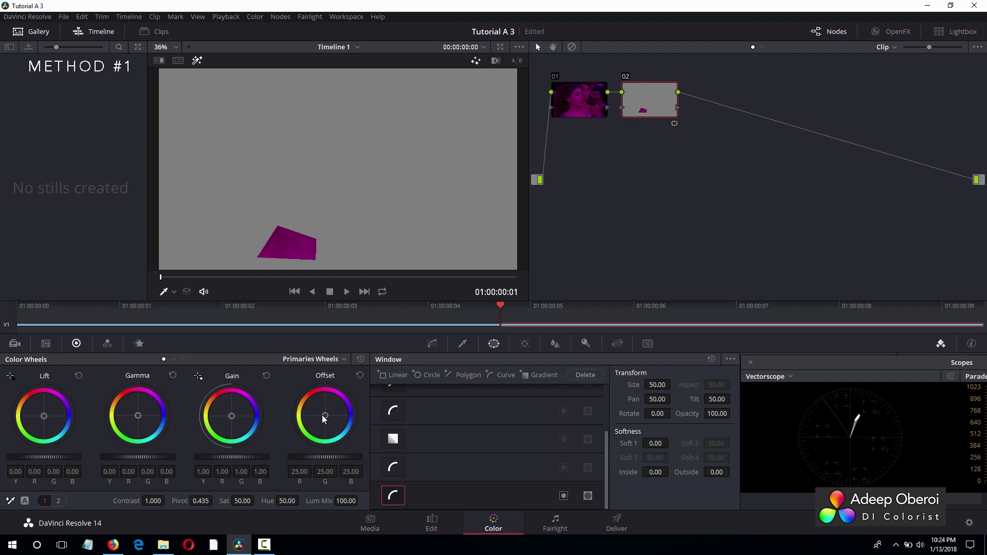
pyautogui.moveTo(322, 415); pyautogui.dragTo(306, 415)
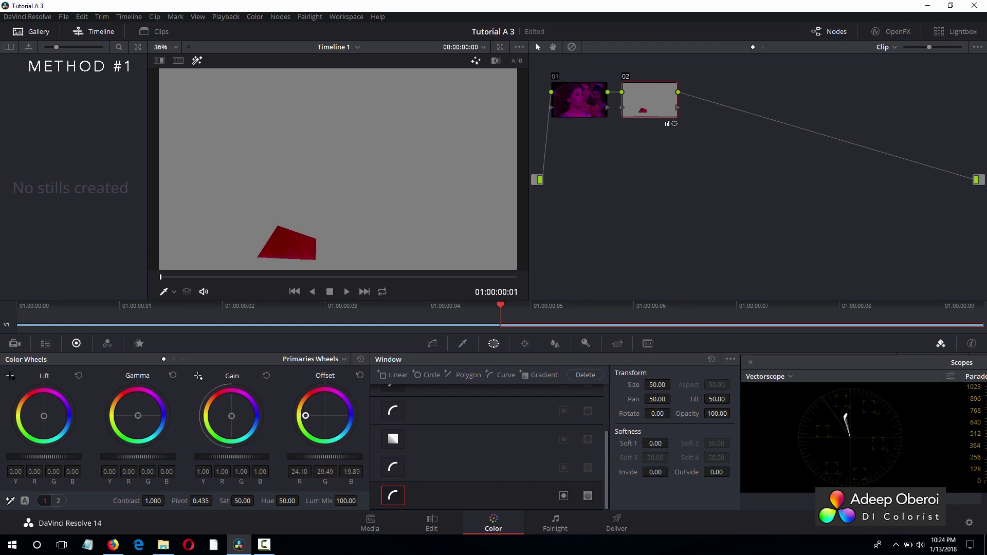
pyautogui.click(395, 496)
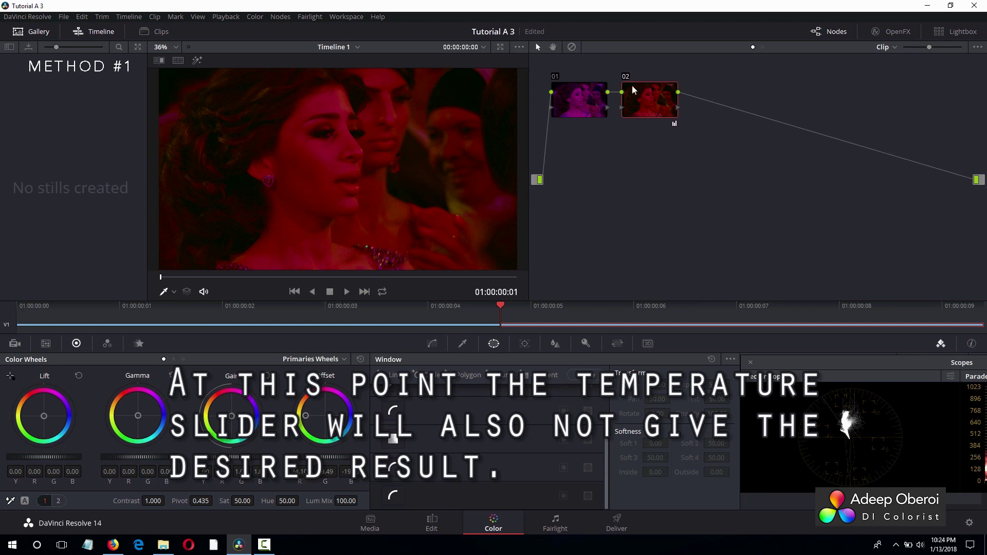
# - Reset node 02's grade and switch the scope back to Waveform
pyautogui.rightClick(666, 105)
pyautogui.click(684, 108)
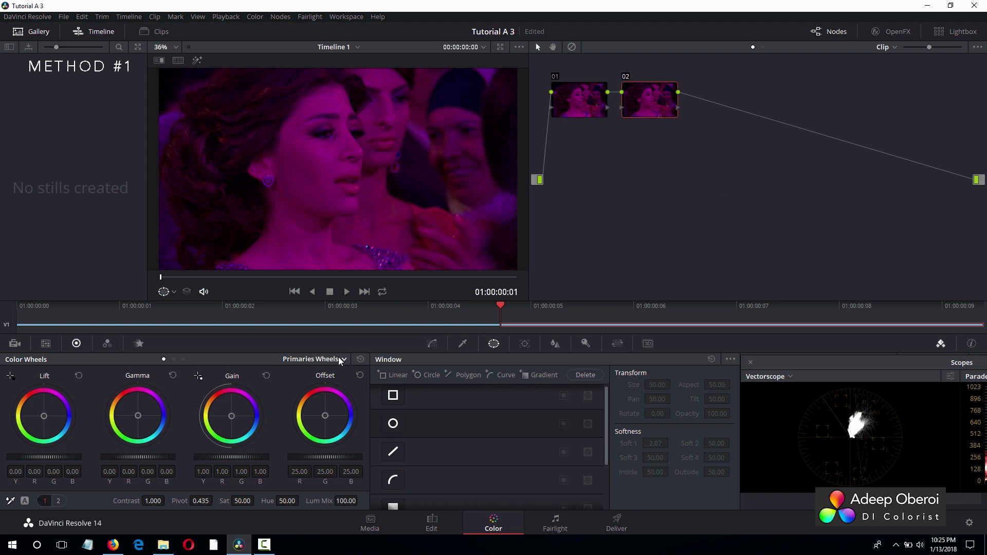
pyautogui.click(782, 378)
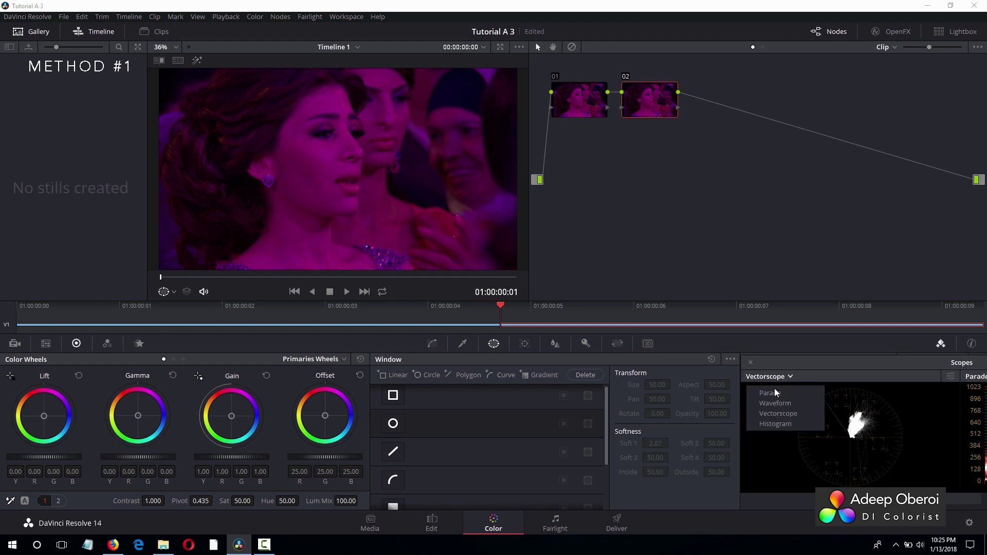
pyautogui.click(773, 401)
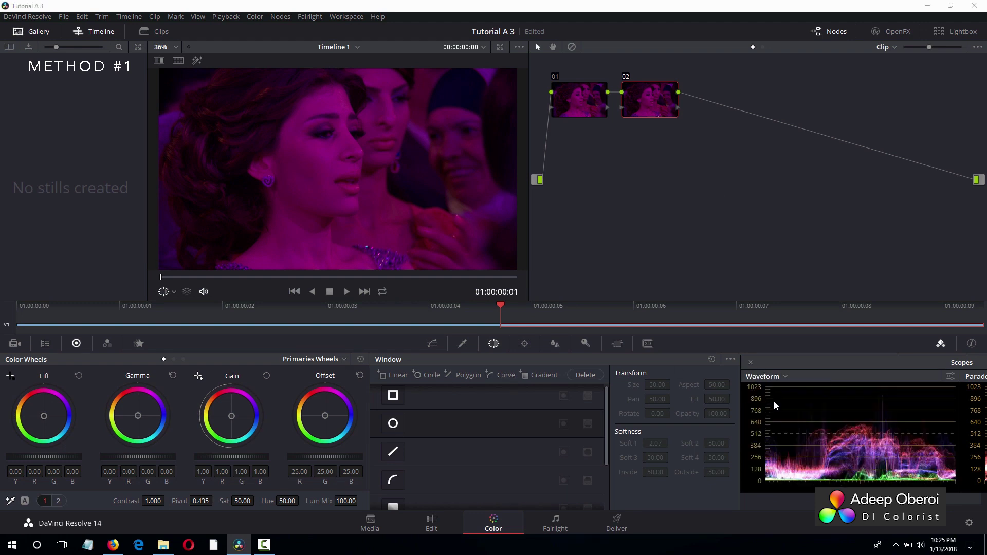
# - In Primaries Bars, raise Gamma Y to 0.33 and Gain Y to 1.21, then lift the curve's black point slightly
pyautogui.click(343, 360)
pyautogui.click(330, 385)
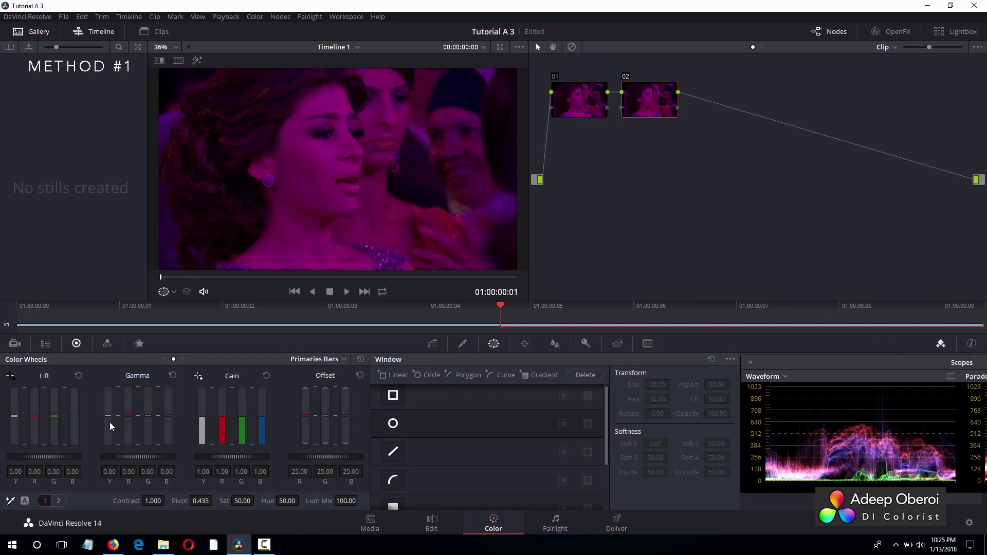
pyautogui.moveTo(108, 415); pyautogui.dragTo(108, 410)
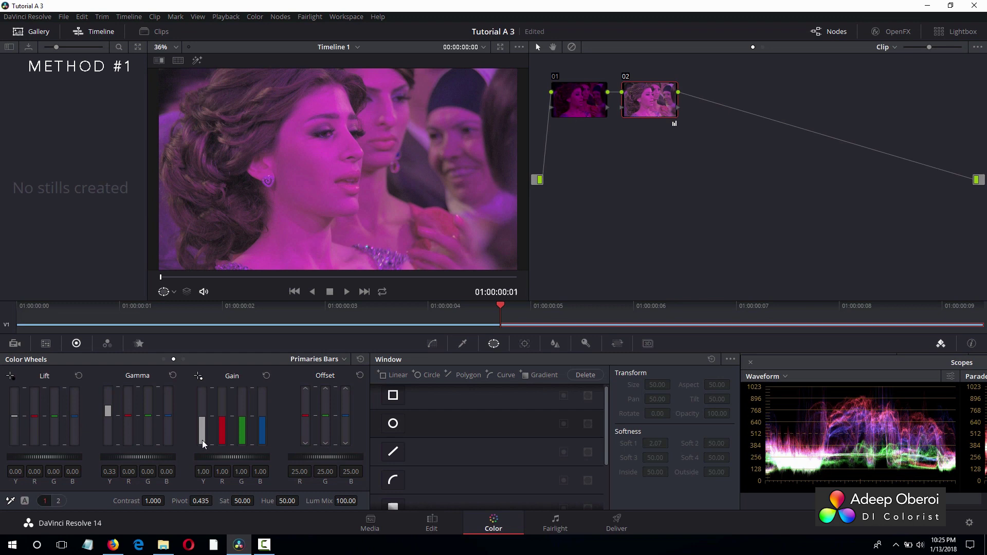
pyautogui.moveTo(202, 415); pyautogui.dragTo(202, 412)
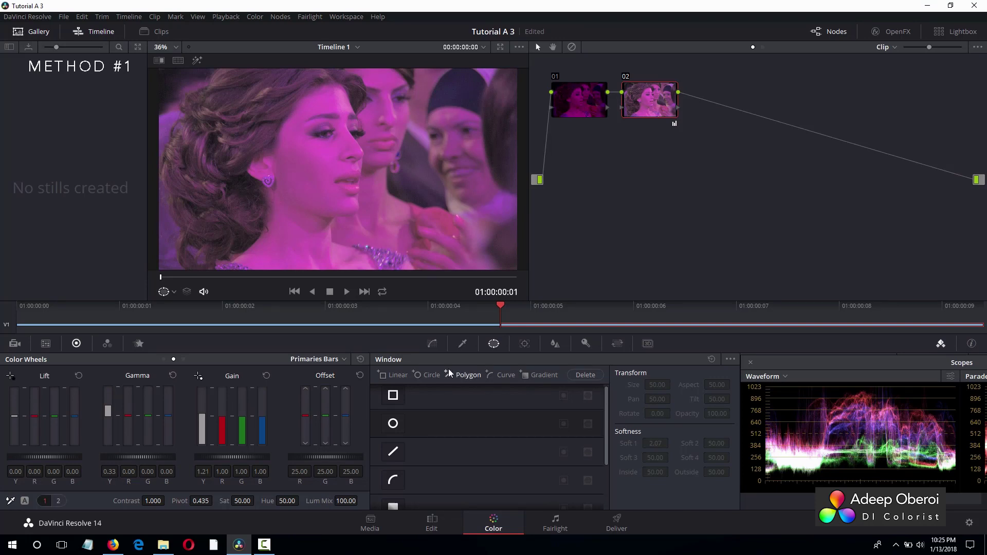
pyautogui.click(433, 344)
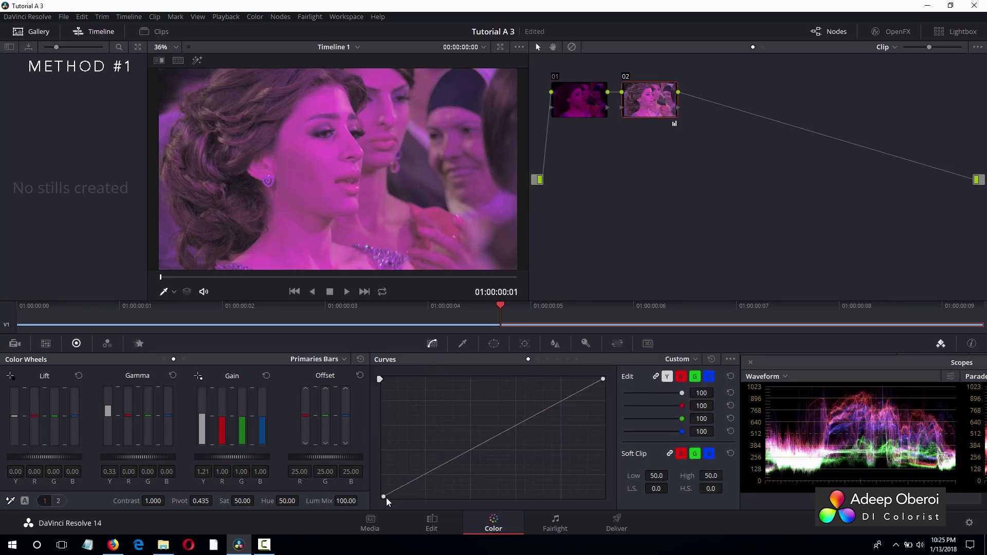
pyautogui.moveTo(387, 498); pyautogui.dragTo(396, 500)
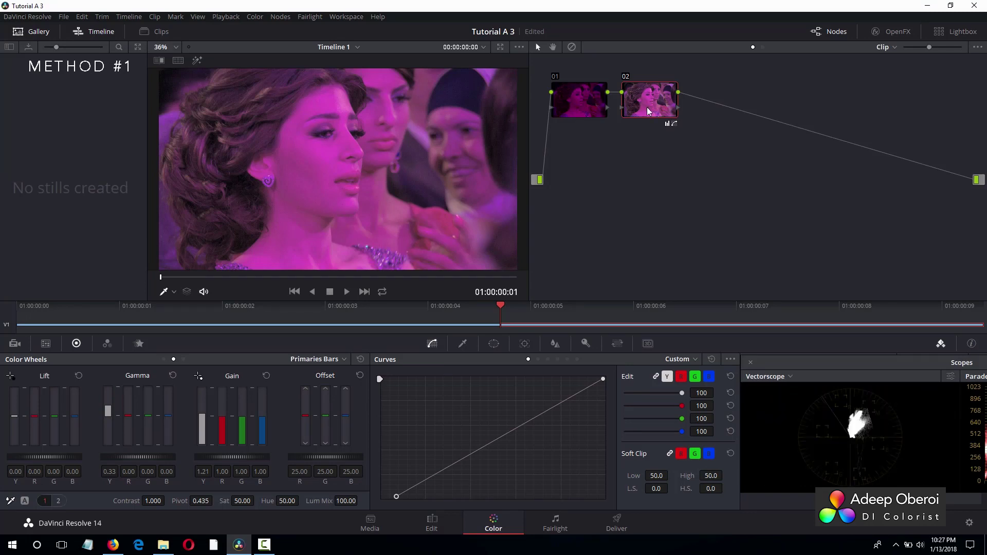
# - Label node 02 'Exposure'
pyautogui.rightClick(647, 107)
pyautogui.click(674, 128)
pyautogui.write('Exposure')
# - Add a parallel node 04 labelled Desaturation and lower its saturation to 33.40
pyautogui.click(288, 16)
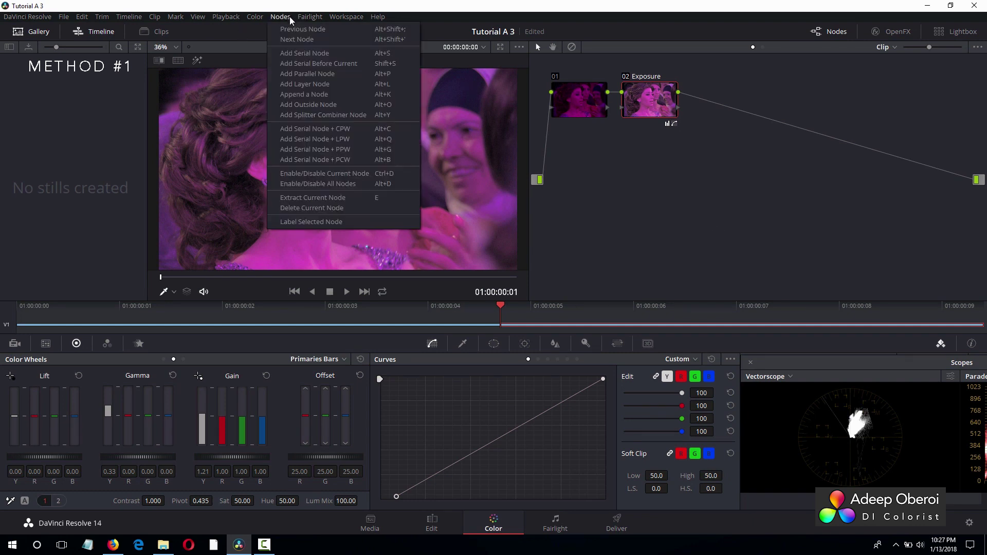
pyautogui.click(337, 75)
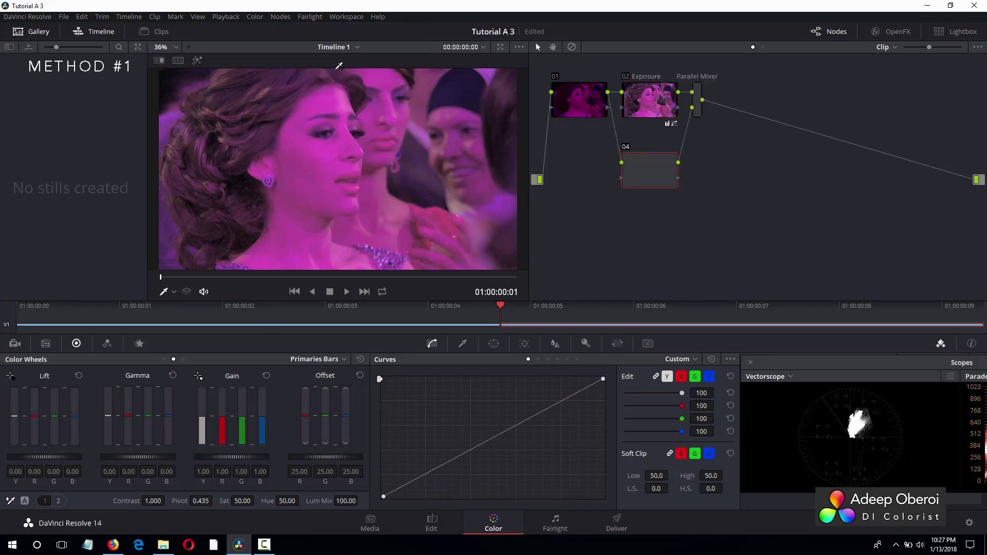
pyautogui.rightClick(637, 168)
pyautogui.click(661, 193)
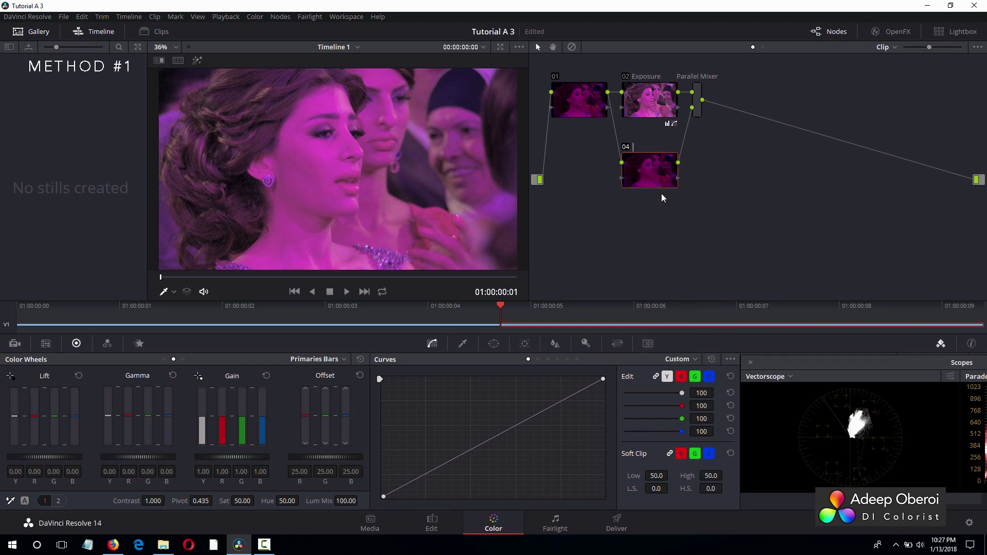
pyautogui.write('Dest')
pyautogui.write('aturat')
pyautogui.write('ion')
pyautogui.press('Return')
pyautogui.moveTo(238, 501)
pyautogui.mouseDown()
pyautogui.moveTo(216, 501)
pyautogui.moveTo(249, 501)
pyautogui.mouseUp()
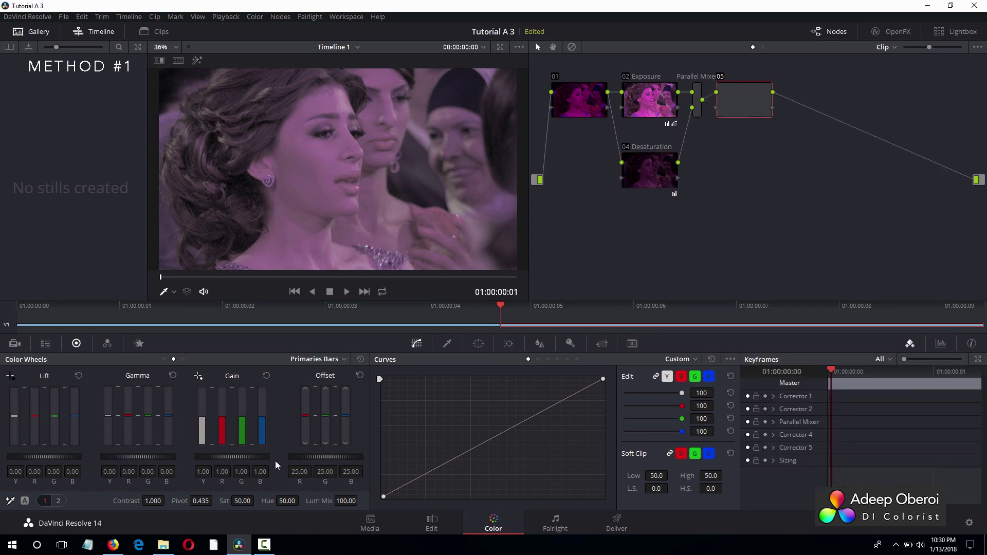
# - Label node 05 'WB' and show the scopes again in place of the keyframes
pyautogui.rightClick(734, 112)
pyautogui.click(773, 131)
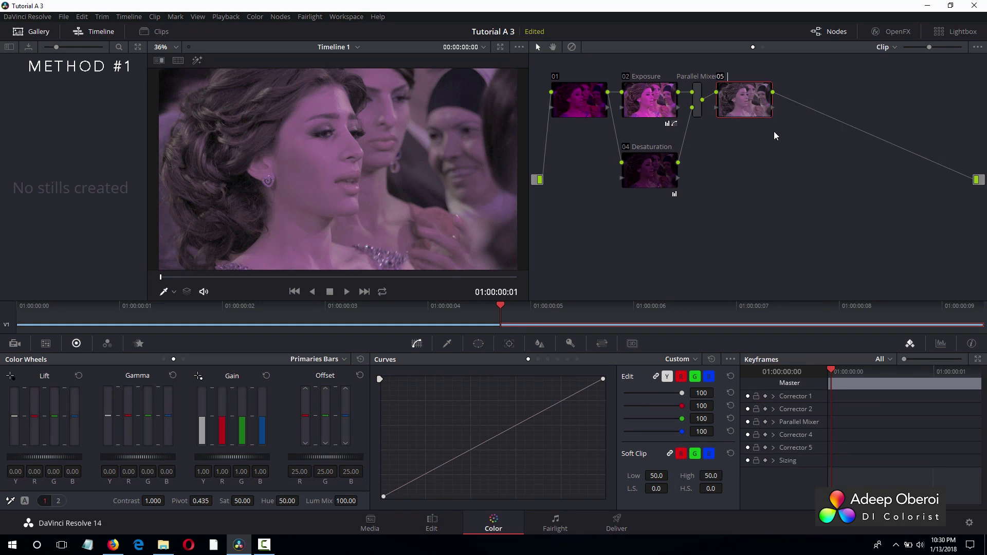
pyautogui.write('WB')
pyautogui.press('Return')
pyautogui.hotkey('ctrl', 'shift', 'w')
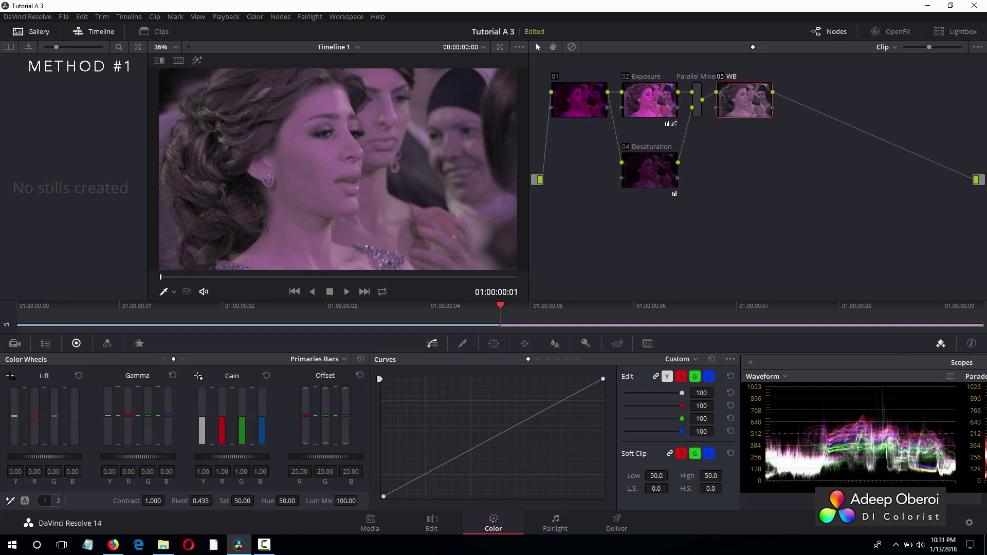
# - Balance shadows and highlights with the Lift and Gain pickers on dark and bright areas
pyautogui.click(10, 376)
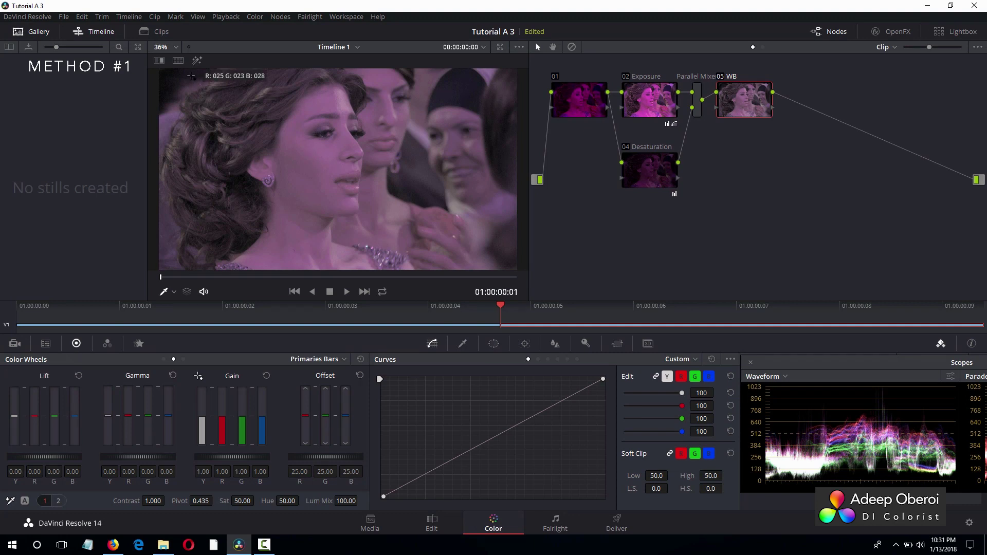
pyautogui.click(165, 71)
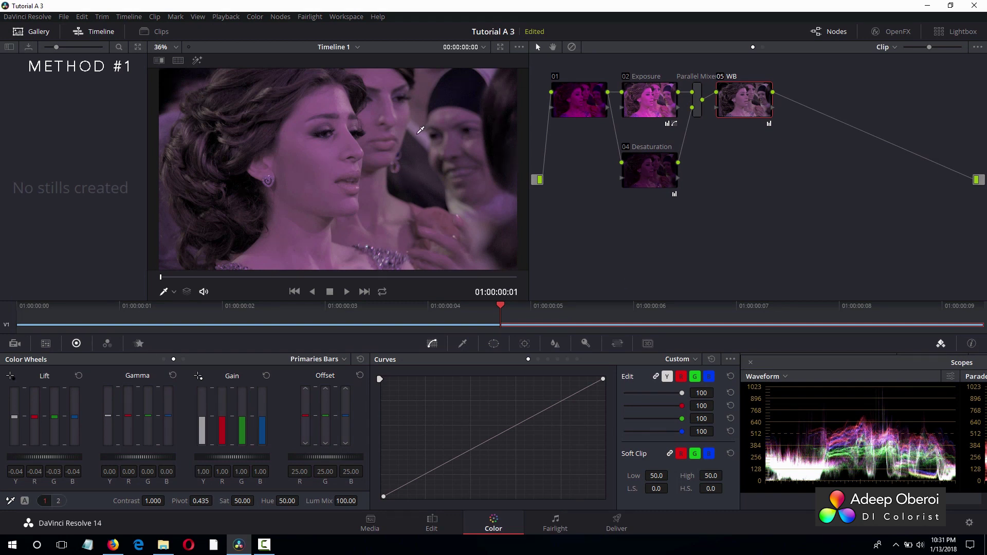
pyautogui.click(198, 376)
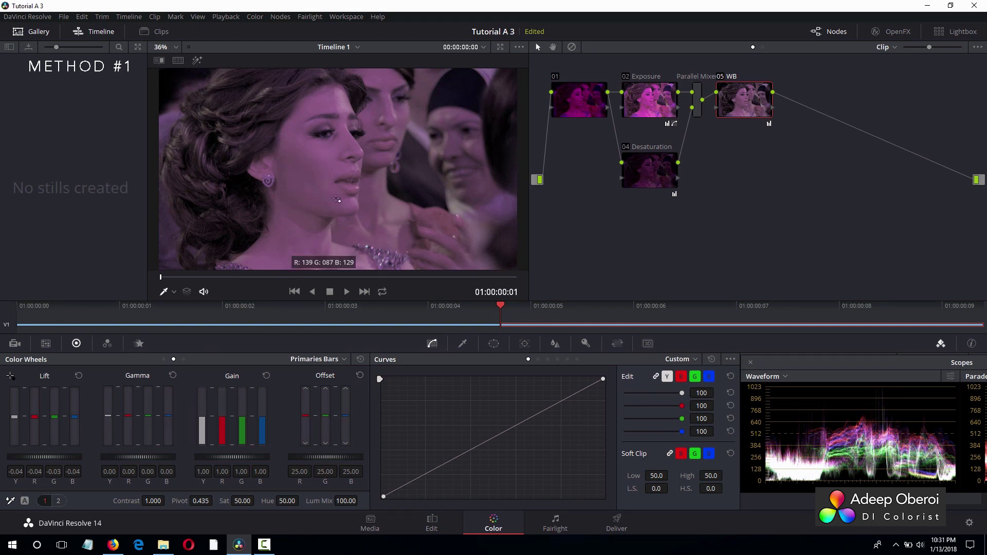
pyautogui.click(421, 132)
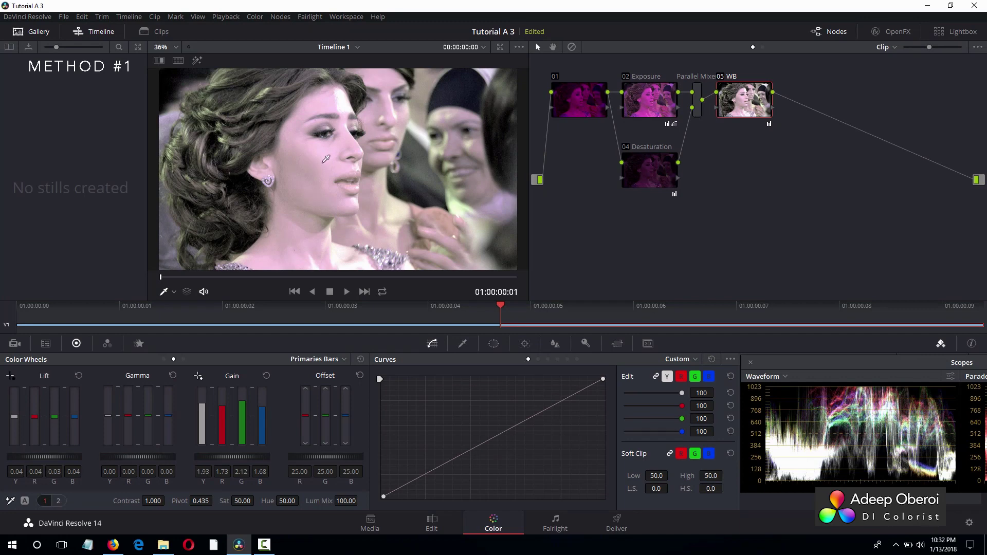
# - Reshape the Custom curve: pull midtones and highlights down and lift the darkest tones
pyautogui.click(478, 446)
pyautogui.moveTo(478, 449); pyautogui.dragTo(478, 457)
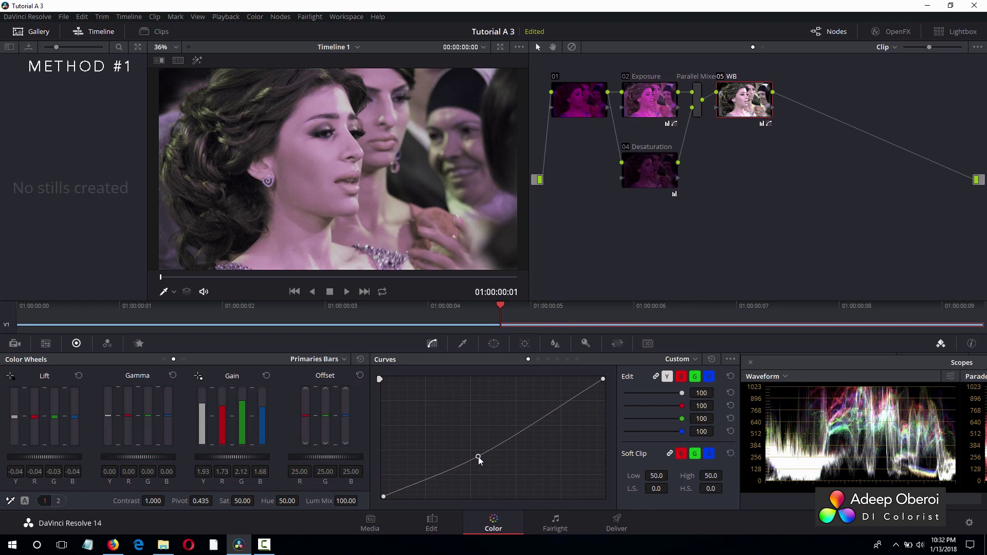
pyautogui.moveTo(604, 378); pyautogui.dragTo(600, 421)
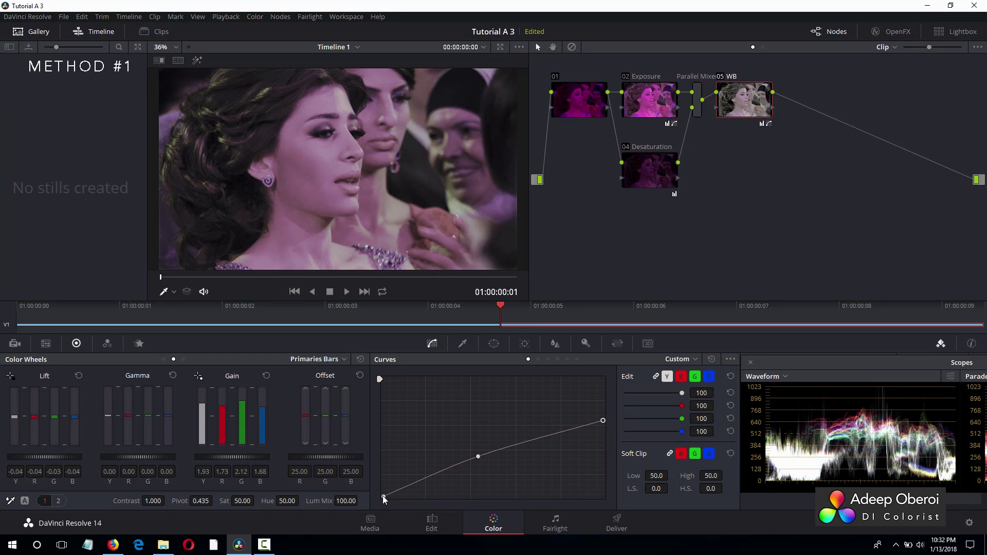
pyautogui.moveTo(383, 496); pyautogui.dragTo(384, 485)
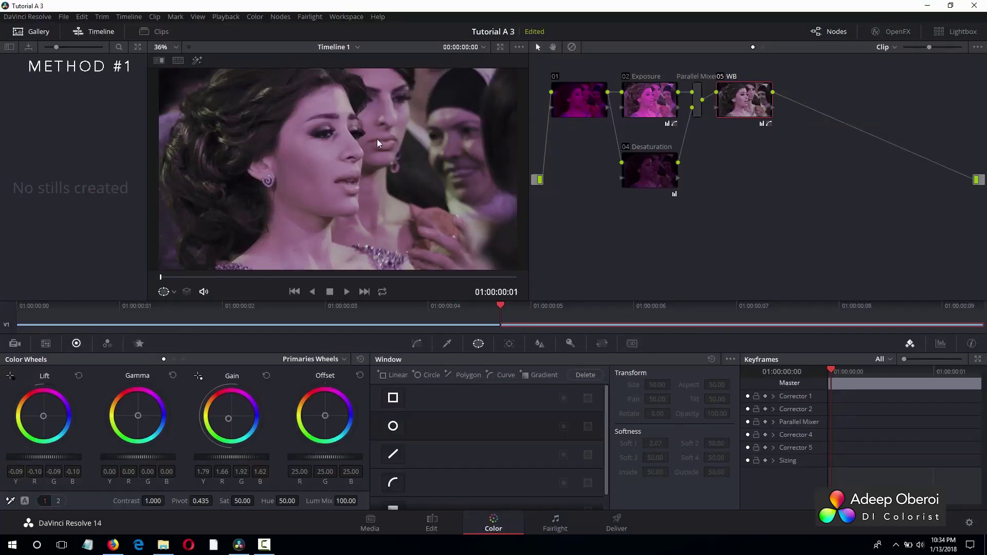
# - Add serial node 06 after WB and label it 'Skin Tones'
pyautogui.hotkey('alt', 's')
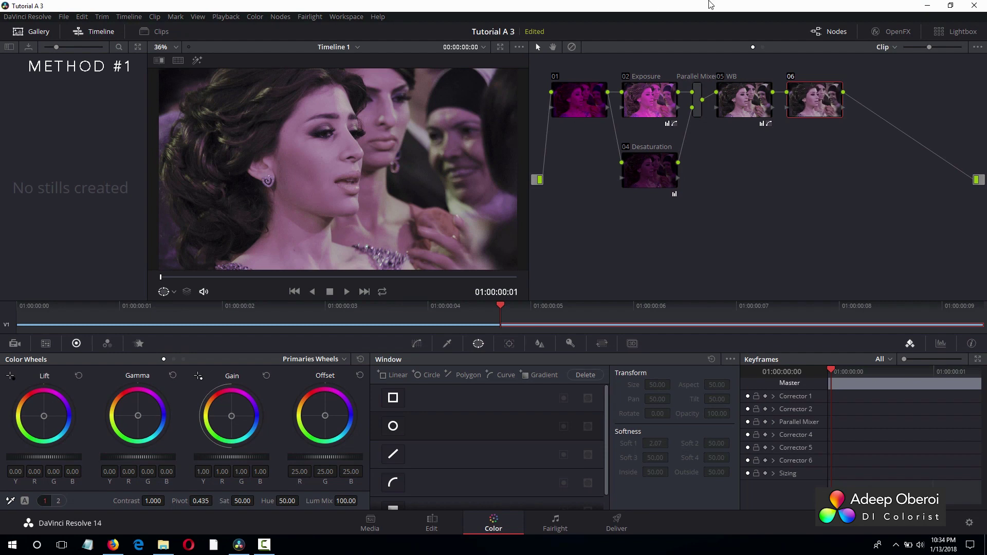
pyautogui.rightClick(817, 98)
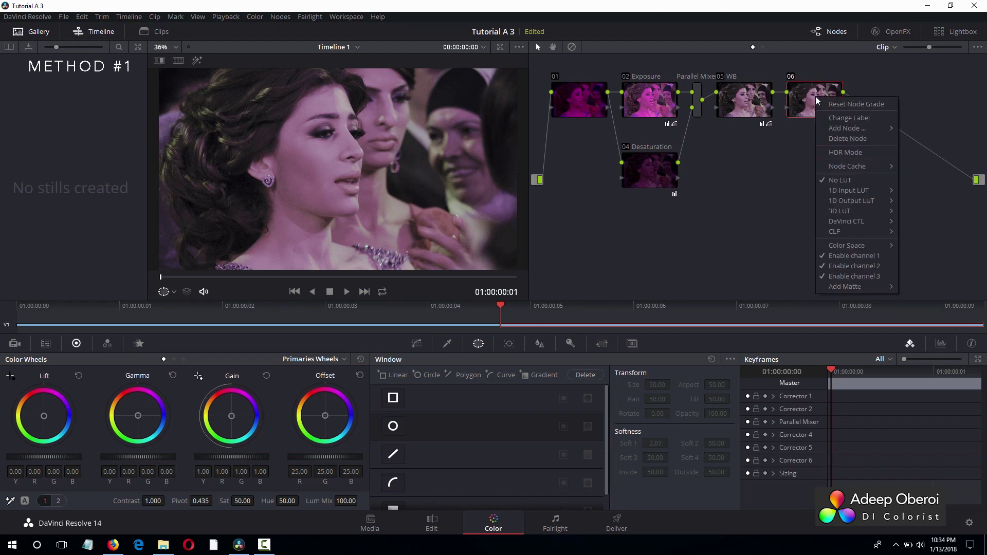
pyautogui.click(842, 118)
pyautogui.write('S')
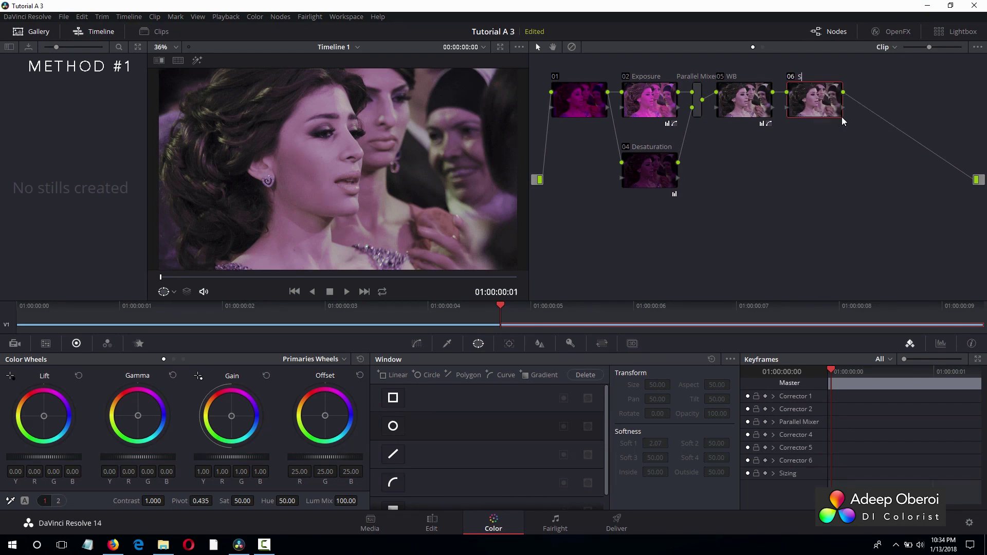
pyautogui.write('kin Tones')
pyautogui.press('Return')
# - Draw a five-point polygon window over the skin of the neck and chest
pyautogui.click(500, 375)
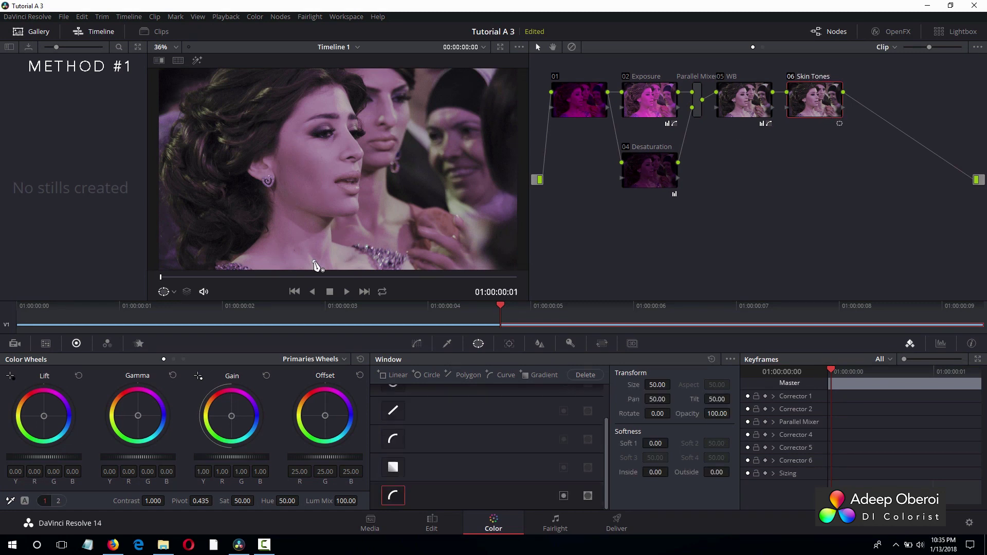
pyautogui.click(314, 261)
pyautogui.click(323, 235)
pyautogui.click(281, 221)
pyautogui.click(260, 252)
pyautogui.click(314, 262)
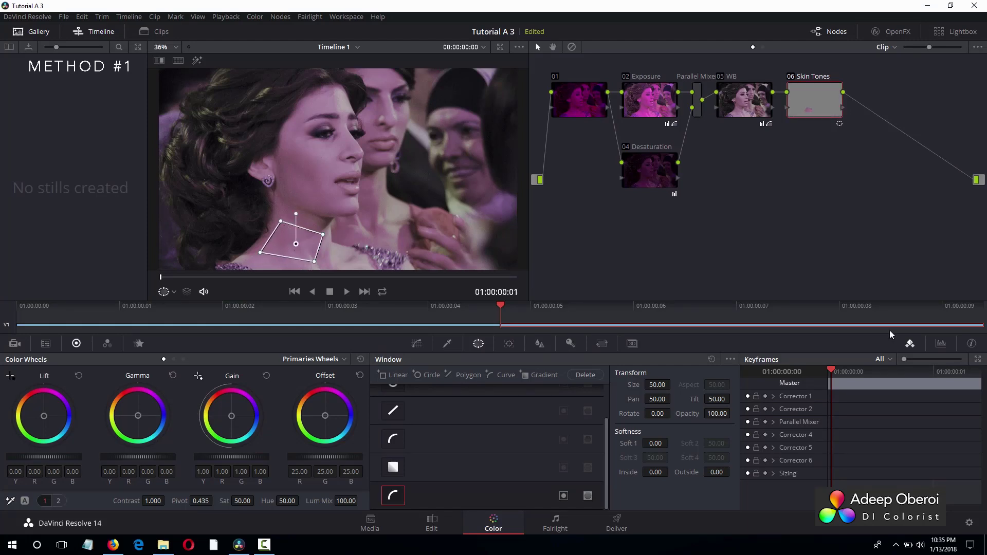
# - Judging the highlighted skin, shift Offset to 23.31/27.52/1.72, then disable the window
pyautogui.click(941, 344)
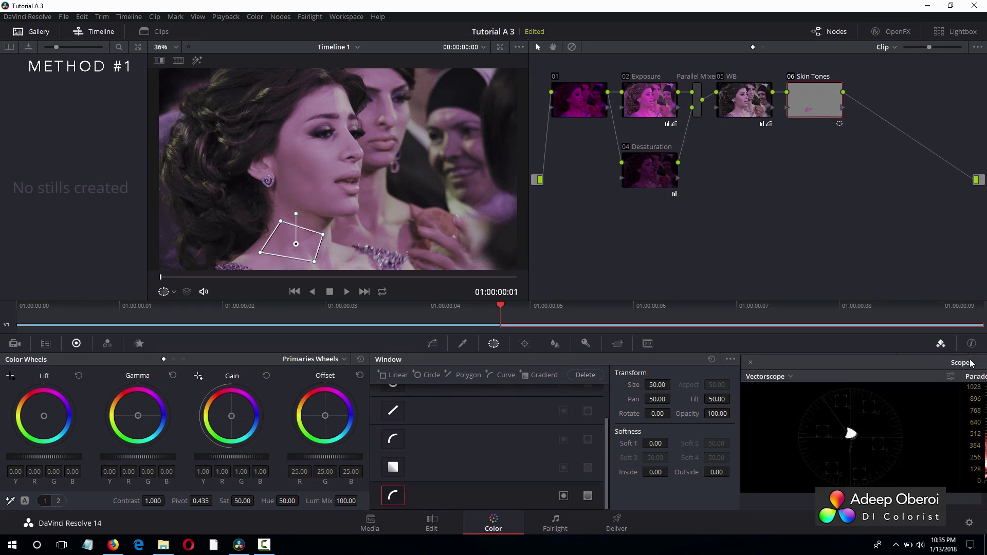
pyautogui.click(197, 61)
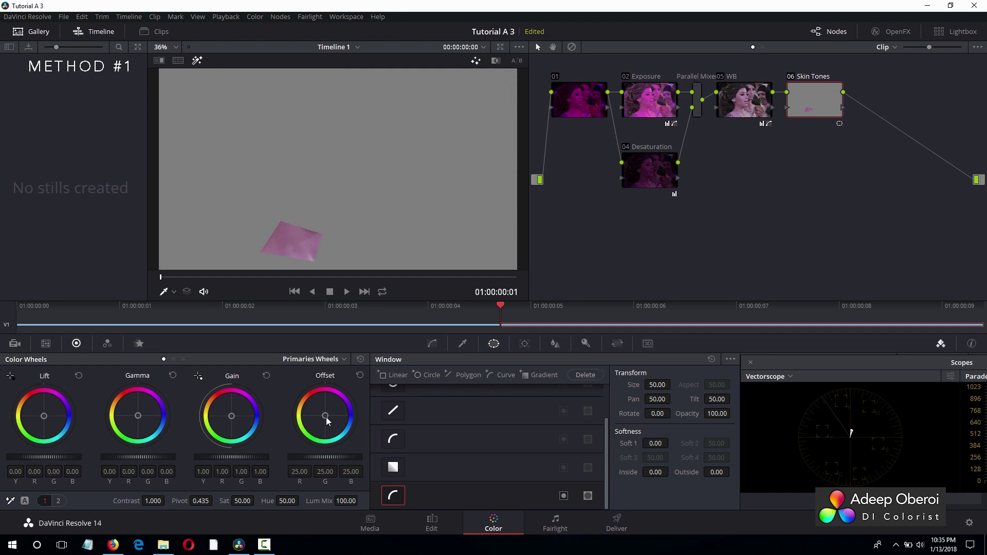
pyautogui.moveTo(328, 418); pyautogui.dragTo(316, 416)
pyautogui.click(393, 495)
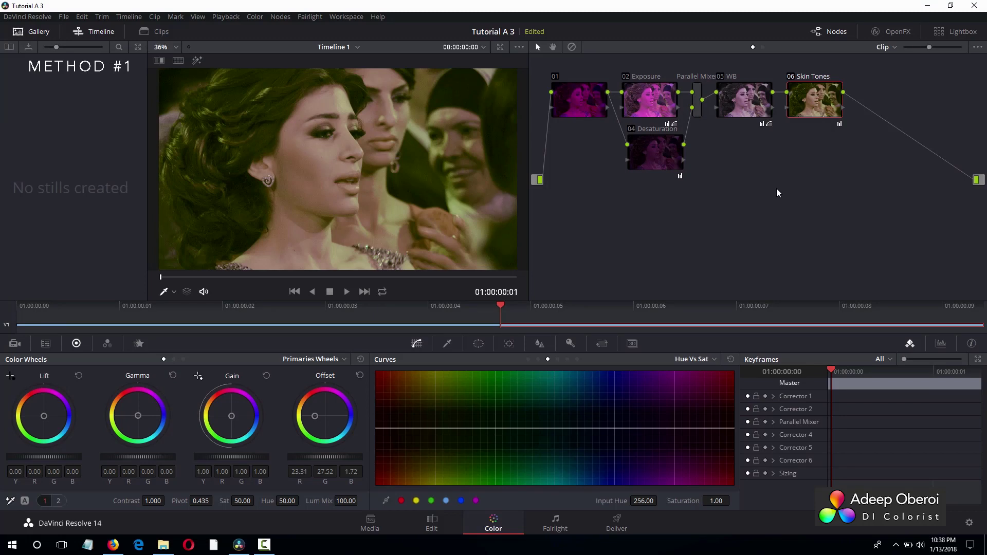
# - Add node 07 below the Desaturation node and label it 'Hue / Sat'
pyautogui.hotkey('alt', 's')
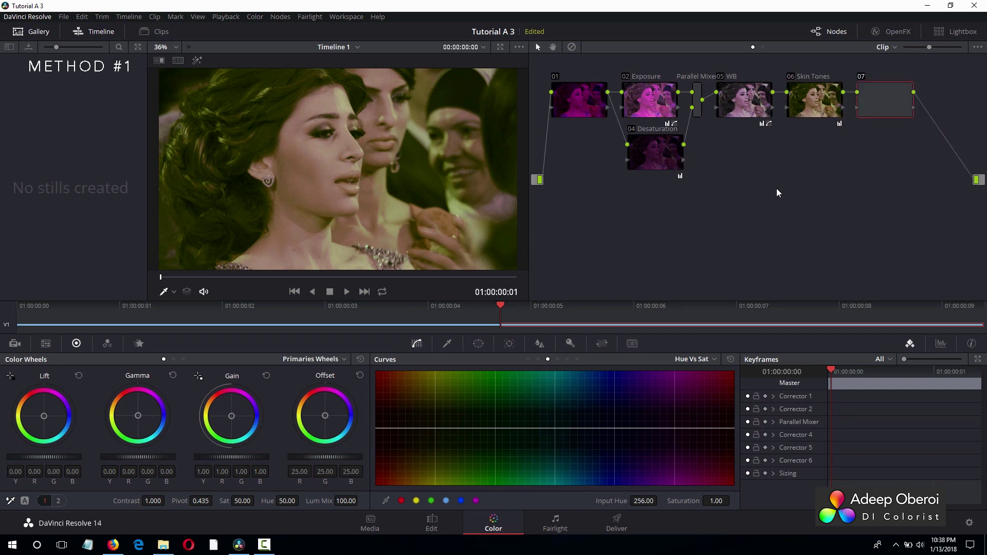
pyautogui.moveTo(876, 103); pyautogui.dragTo(572, 212)
pyautogui.rightClick(571, 209)
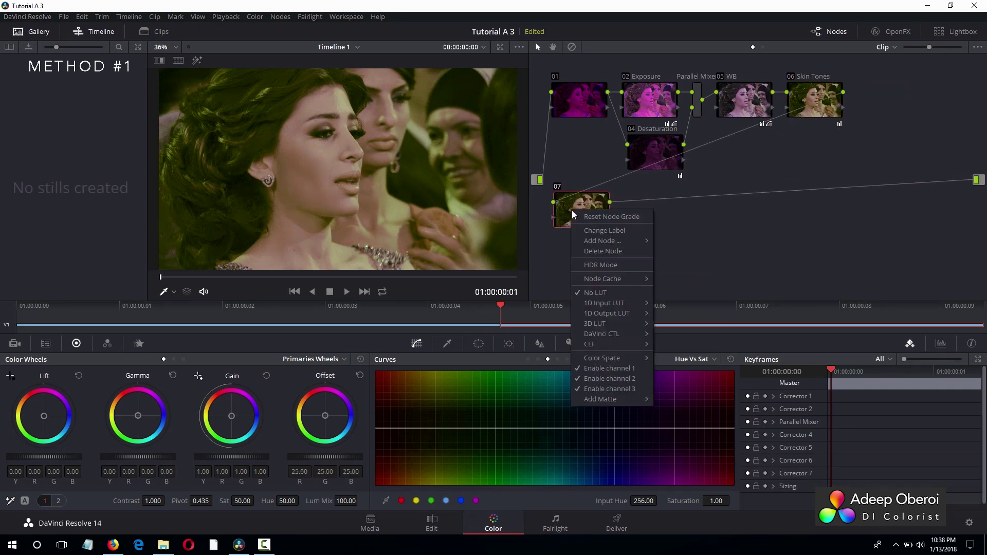
pyautogui.click(585, 228)
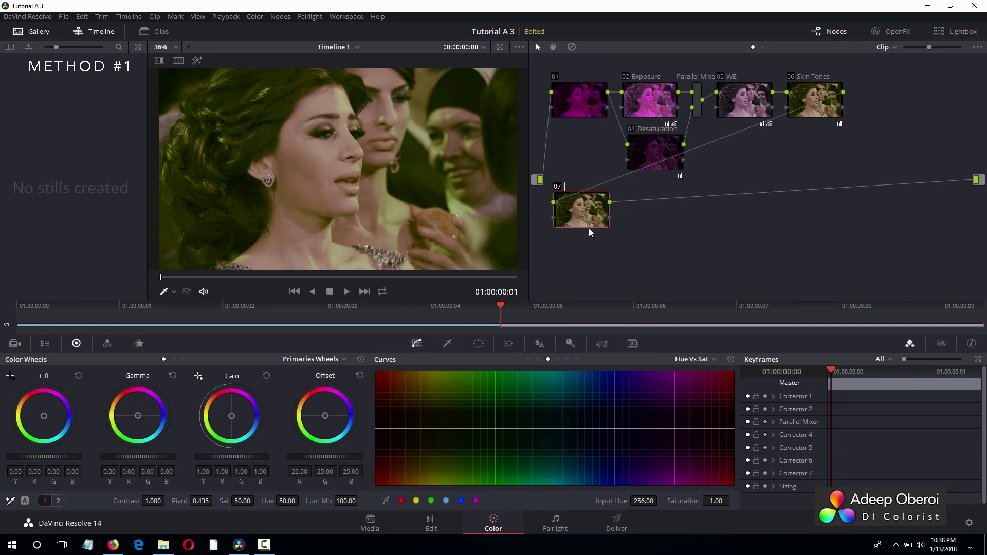
pyautogui.write('Hue /')
pyautogui.write(' Sa')
pyautogui.write('/')
pyautogui.press('Return')
# - Sample a skin hue on the Hue vs Sat curve and dip the magenta-pink saturation
pyautogui.click(944, 344)
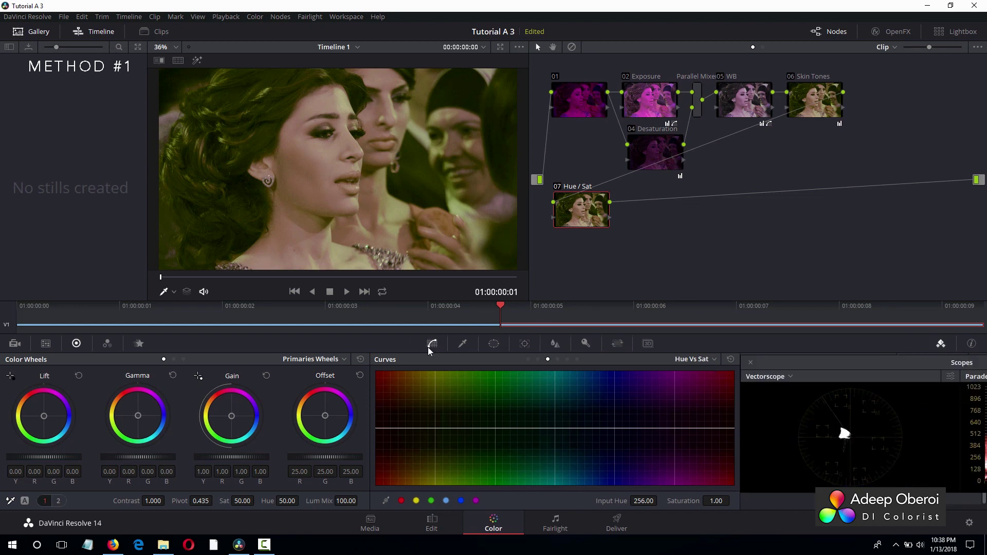
pyautogui.click(471, 141)
pyautogui.moveTo(444, 429); pyautogui.dragTo(493, 429)
pyautogui.moveTo(431, 428); pyautogui.dragTo(474, 459)
pyautogui.click(463, 451)
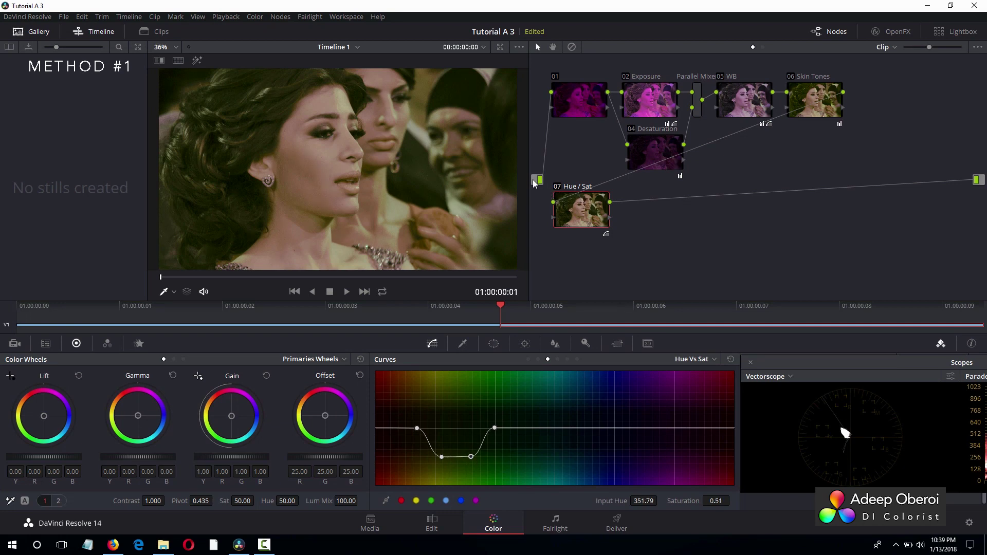
pyautogui.click(557, 187)
pyautogui.click(557, 187)
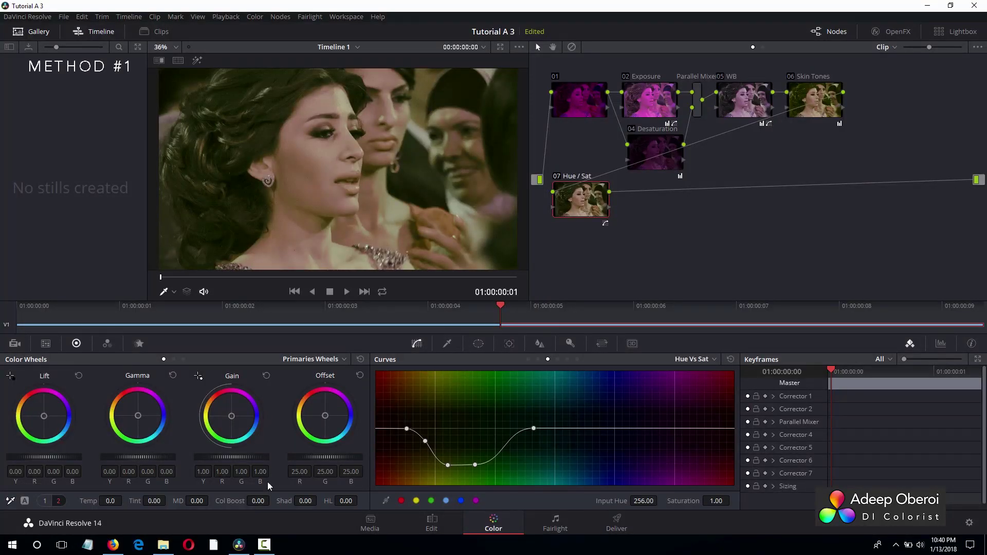
# - Set Col Boost to 15 and return to the vectorscope
pyautogui.click(261, 500)
pyautogui.write('15')
pyautogui.press('Return')
pyautogui.click(946, 347)
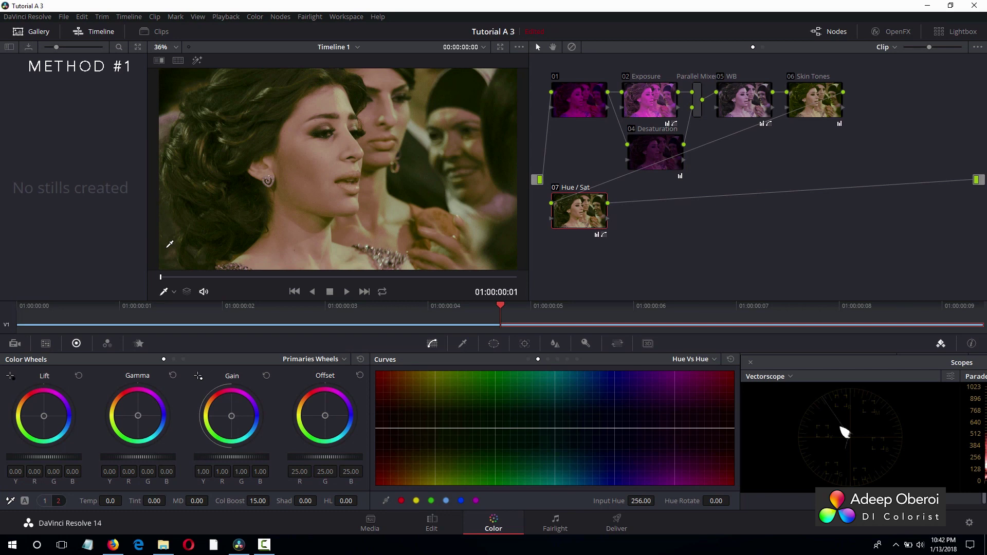
# - Add node 08 labelled 'Hue / Hue', rotating input hue 316.26 by 17.68 on its Hue vs Hue curve
pyautogui.hotkey('alt', 's')
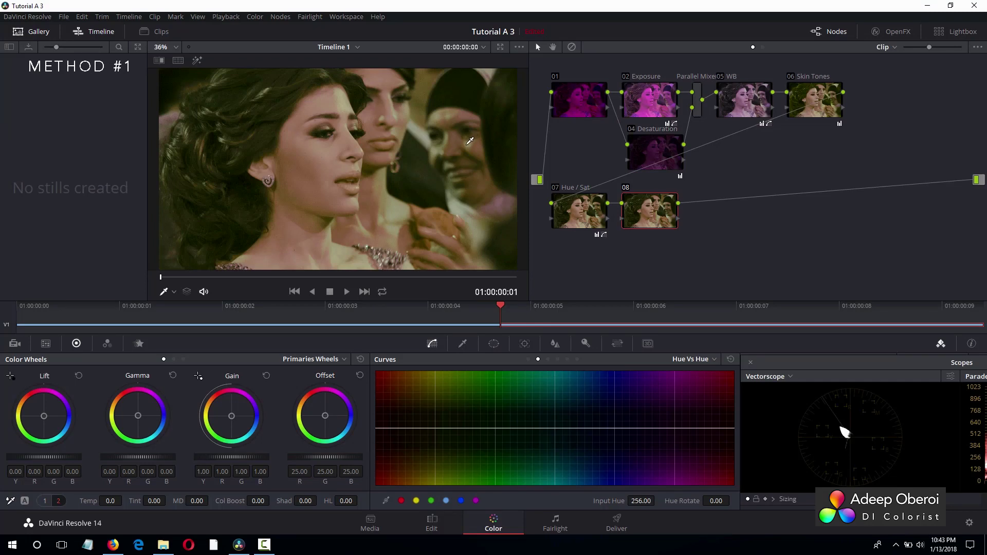
pyautogui.click(469, 145)
pyautogui.rightClick(650, 219)
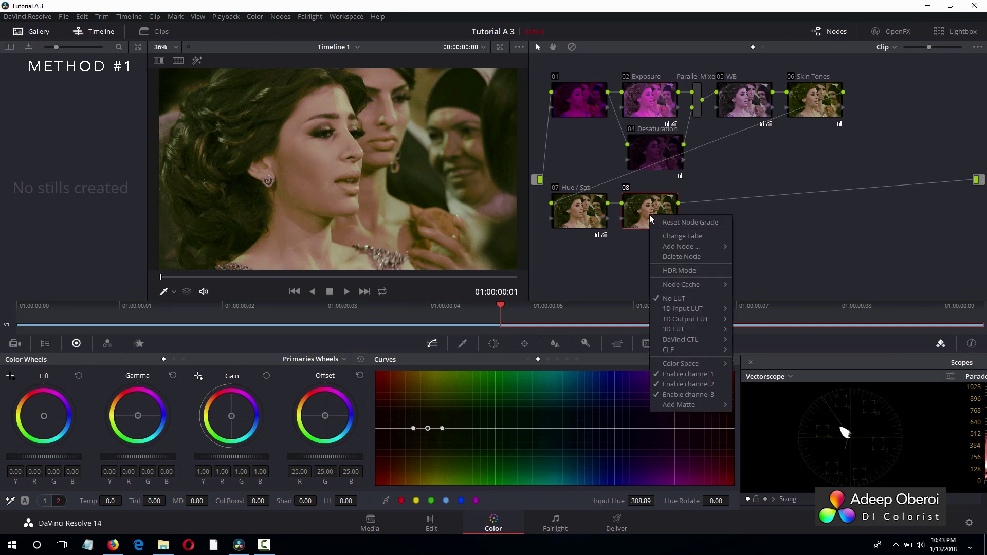
pyautogui.click(671, 235)
pyautogui.write('Hue')
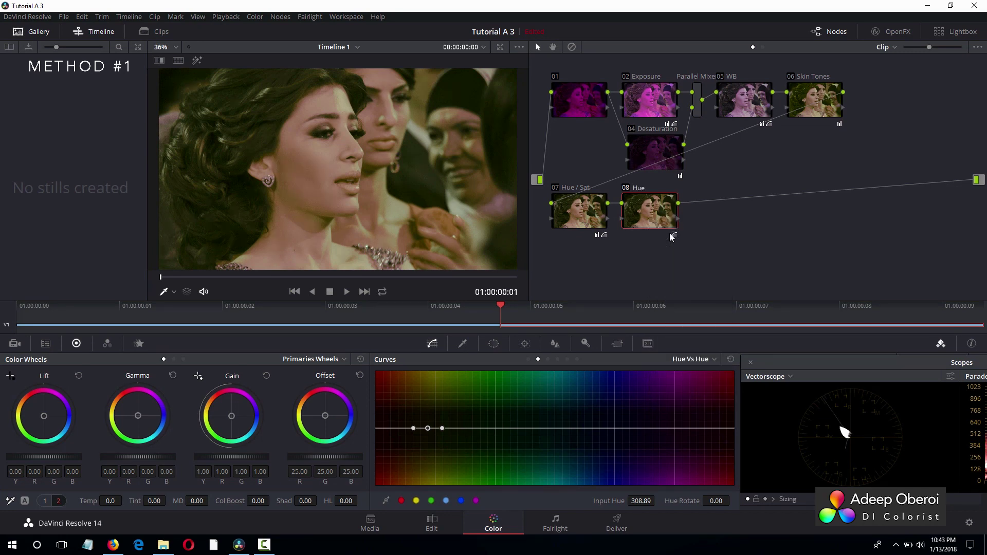
pyautogui.write(' / Hue')
pyautogui.moveTo(443, 428)
pyautogui.mouseDown()
pyautogui.moveTo(486, 429)
pyautogui.moveTo(436, 422)
pyautogui.mouseUp()
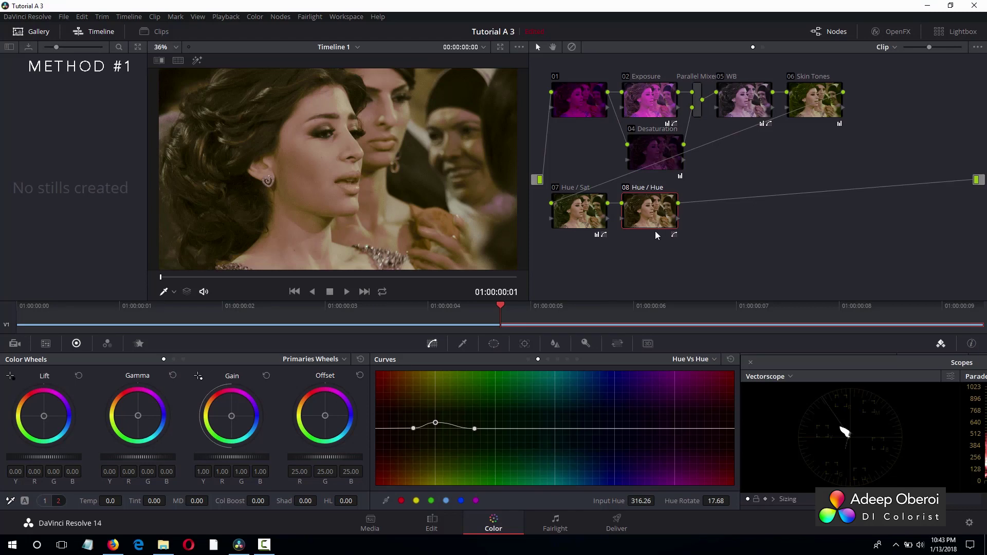
pyautogui.moveTo(626, 188); pyautogui.dragTo(632, 187)
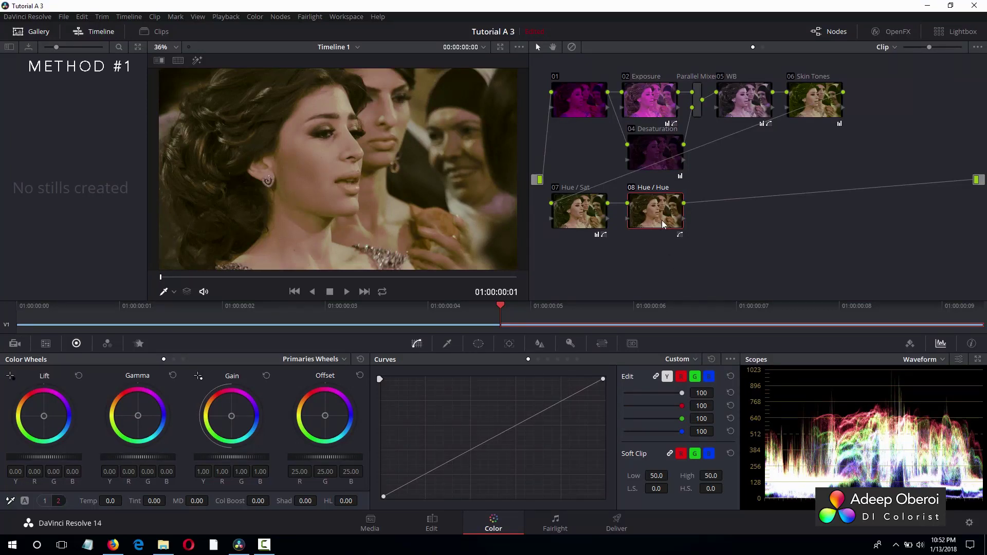
# - Add node 09 beside the output and lower the Lum vs Sat curve's dark end
pyautogui.hotkey('alt', 's')
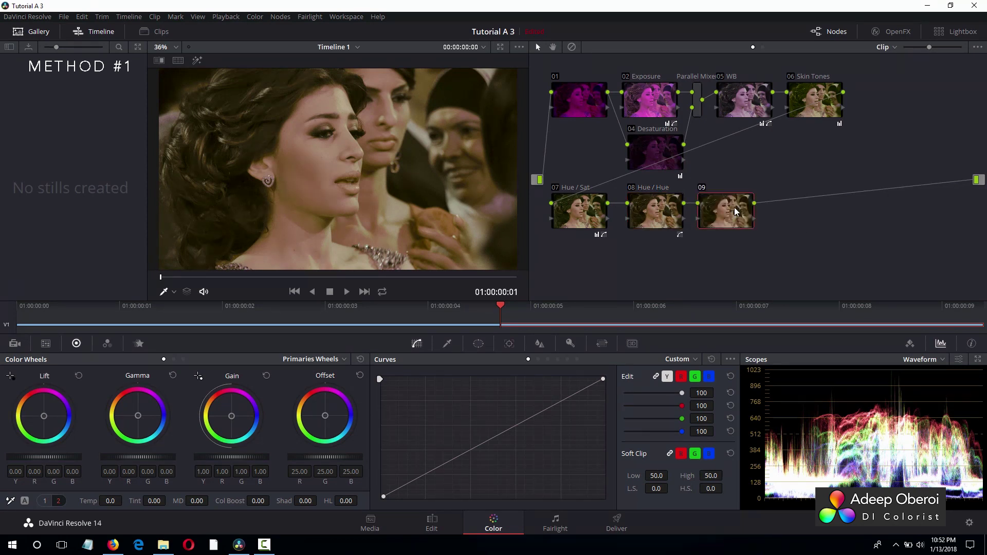
pyautogui.moveTo(734, 211); pyautogui.dragTo(936, 198)
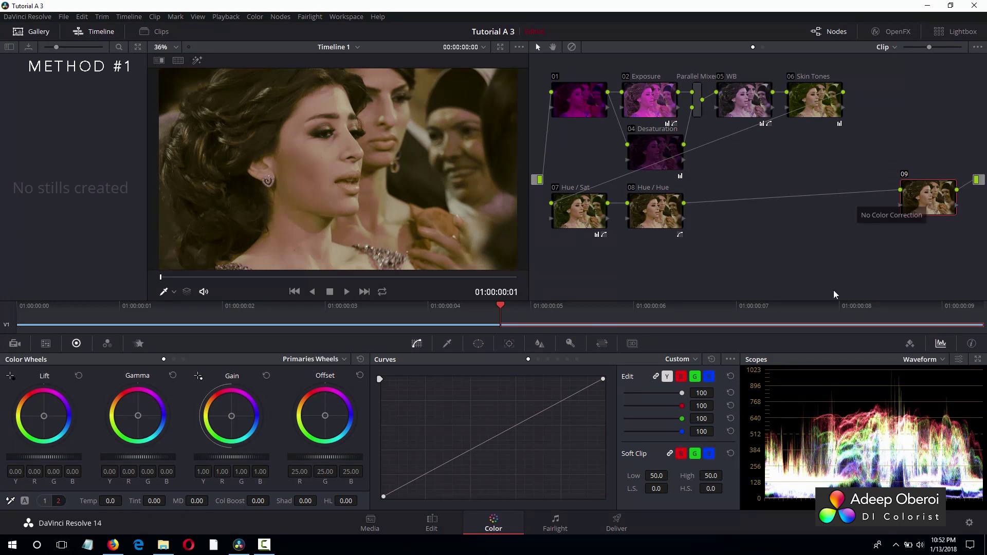
pyautogui.click(568, 360)
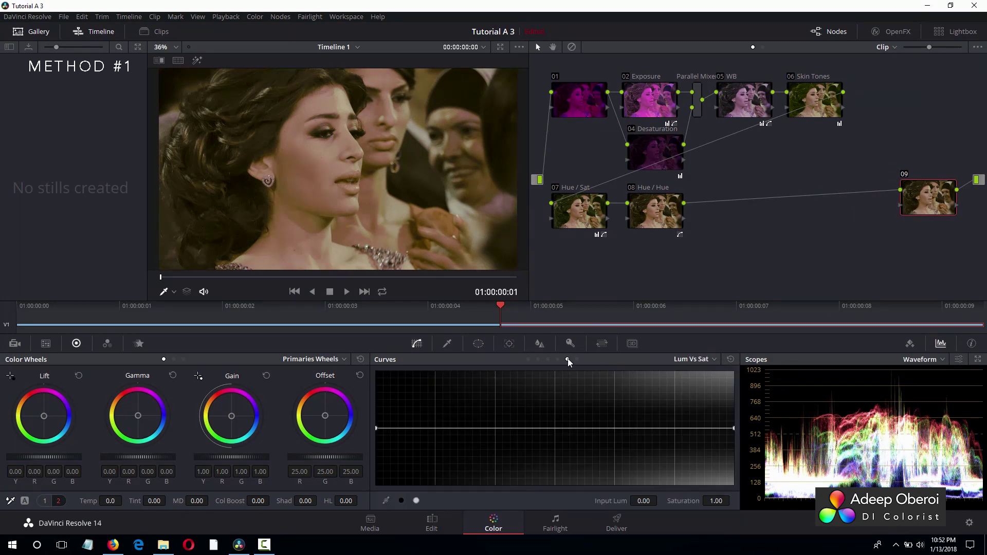
pyautogui.click(401, 501)
pyautogui.moveTo(377, 430); pyautogui.dragTo(381, 492)
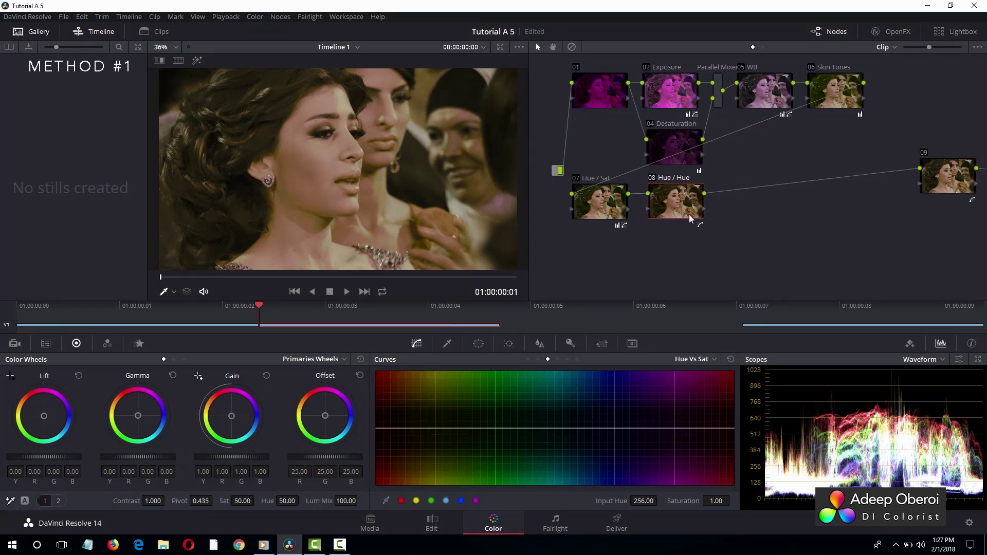
# - Show the vectorscope and add parallel node 11 beside 08 Hue / Hue
pyautogui.click(942, 362)
pyautogui.click(940, 397)
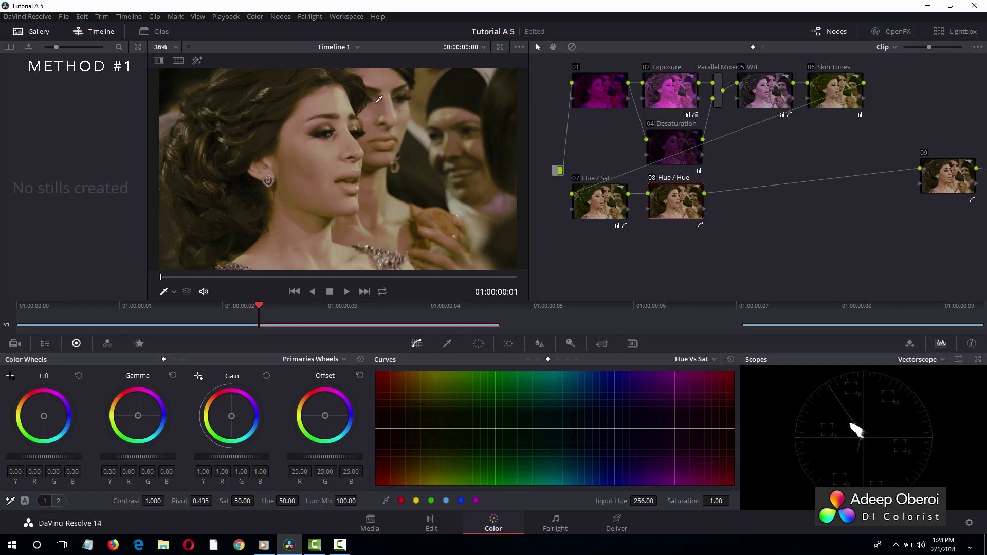
pyautogui.click(281, 17)
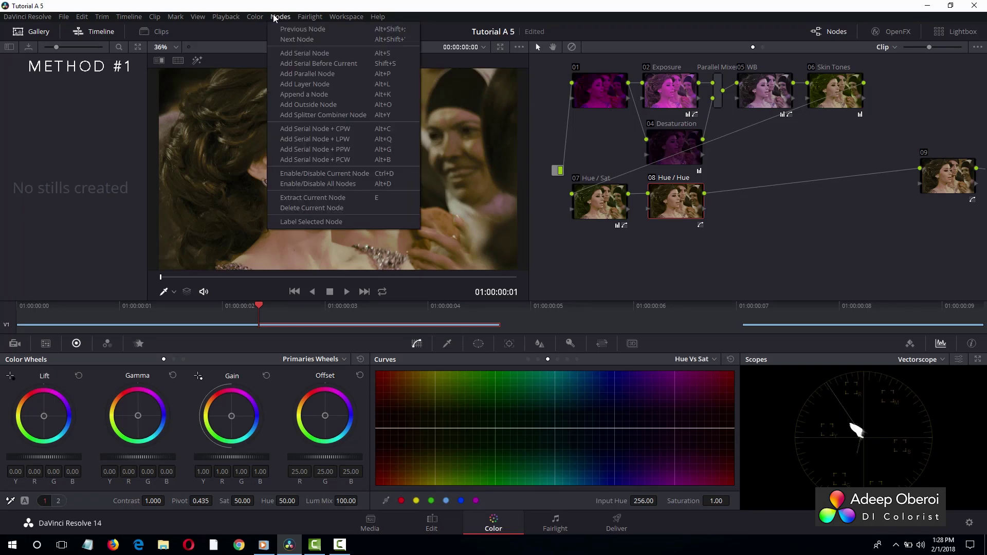
pyautogui.click(307, 70)
pyautogui.moveTo(692, 280); pyautogui.dragTo(690, 263)
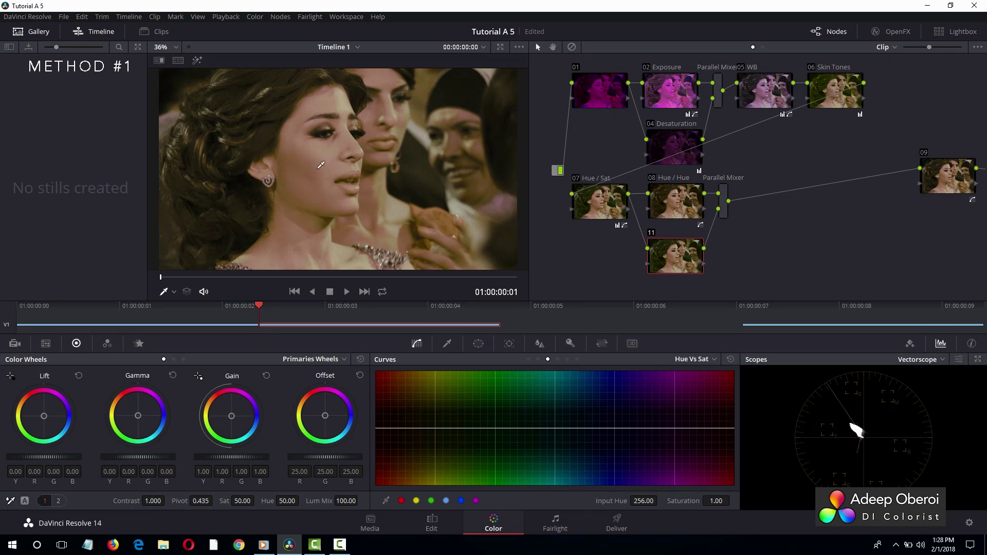
# - Give node 11 a slight saturation lift on the Hue vs Sat curve, then select the Parallel Mixer
pyautogui.click(400, 428)
pyautogui.moveTo(400, 429)
pyautogui.mouseDown()
pyautogui.moveTo(399, 376)
pyautogui.moveTo(397, 424)
pyautogui.moveTo(409, 428)
pyautogui.moveTo(381, 429)
pyautogui.mouseUp()
pyautogui.click(414, 429)
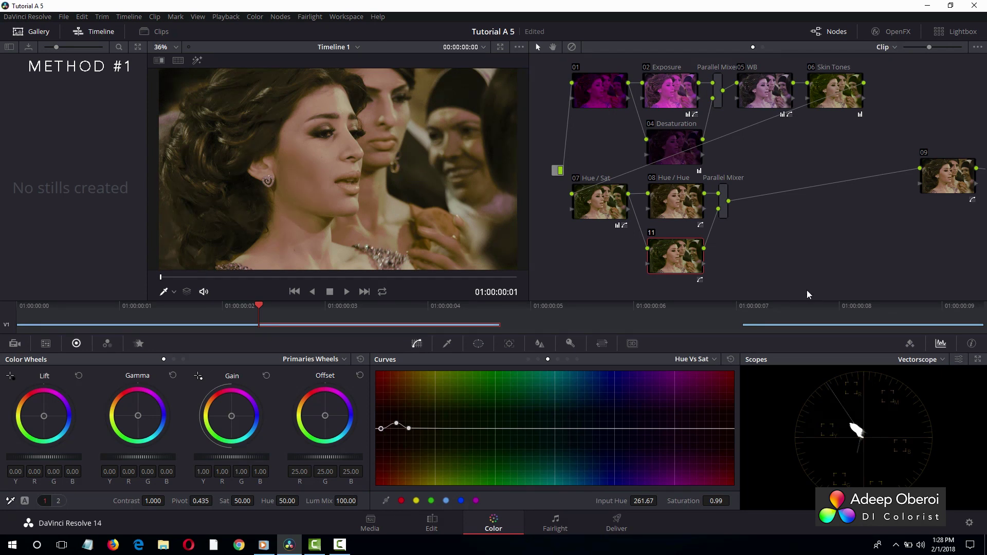
pyautogui.click(723, 201)
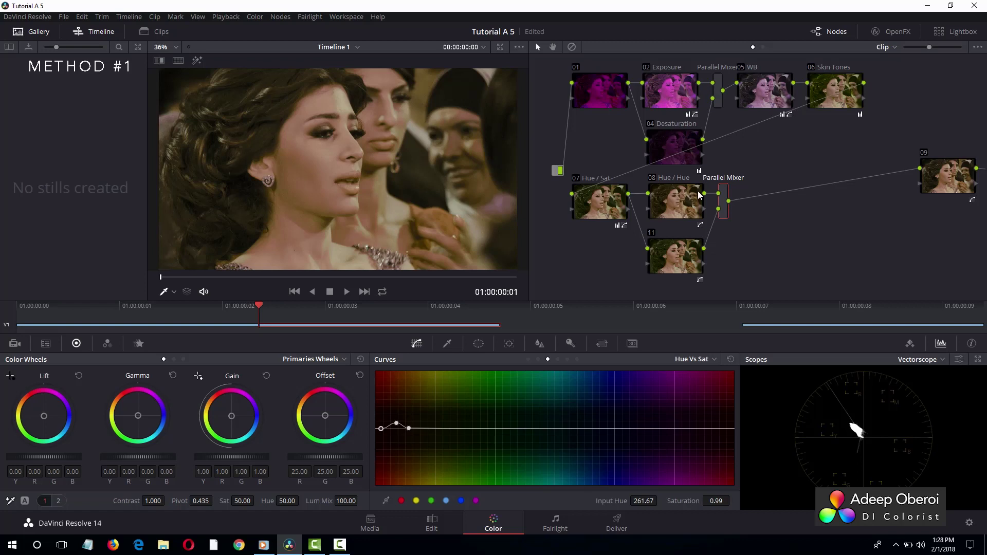
# - Add serial node 12 after the Parallel Mixer and label it 'Skintones'
pyautogui.click(254, 17)
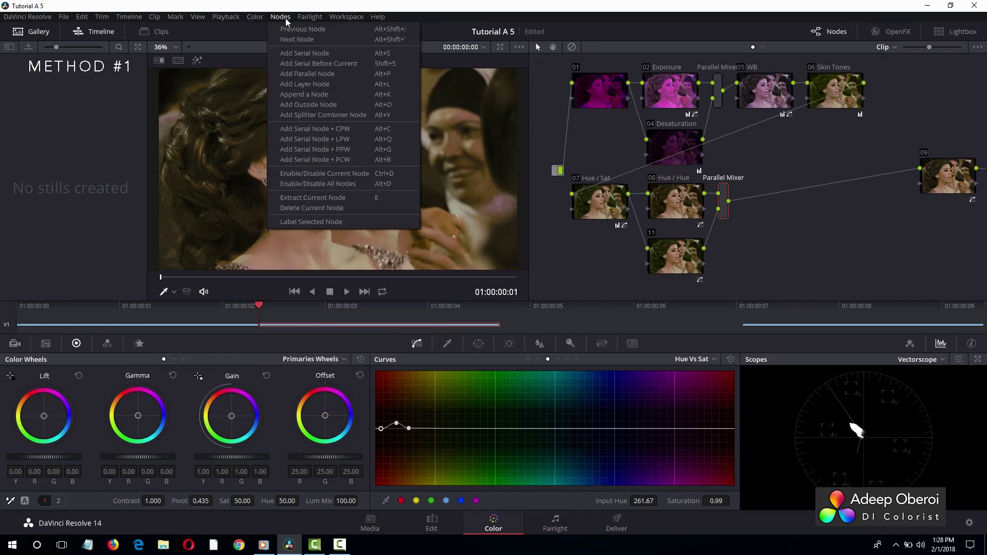
pyautogui.click(292, 51)
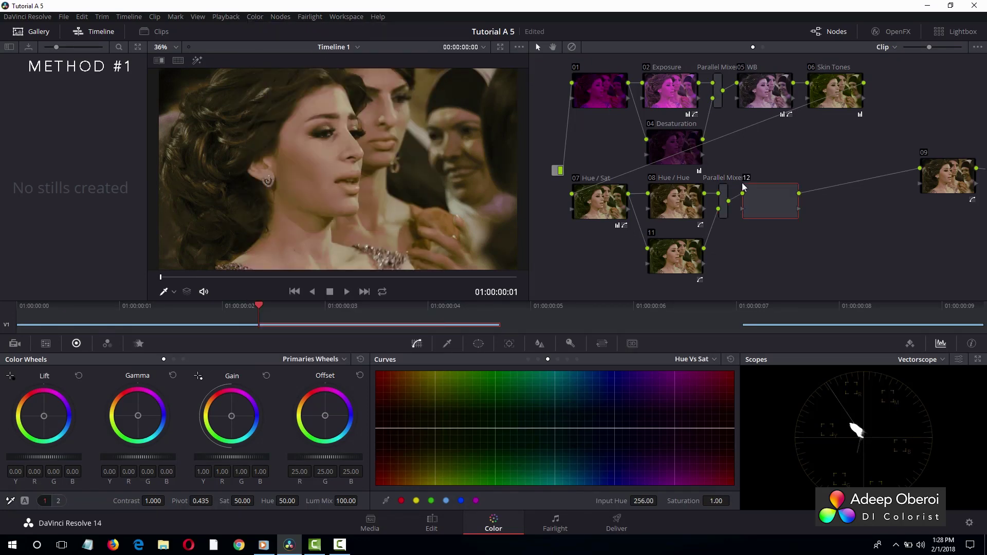
pyautogui.rightClick(774, 205)
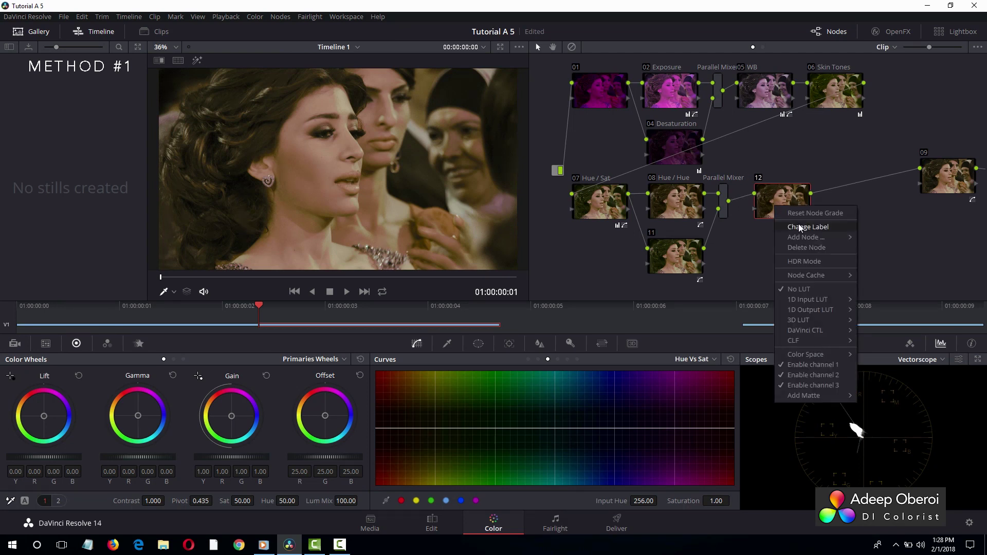
pyautogui.click(798, 225)
pyautogui.write('Skintones')
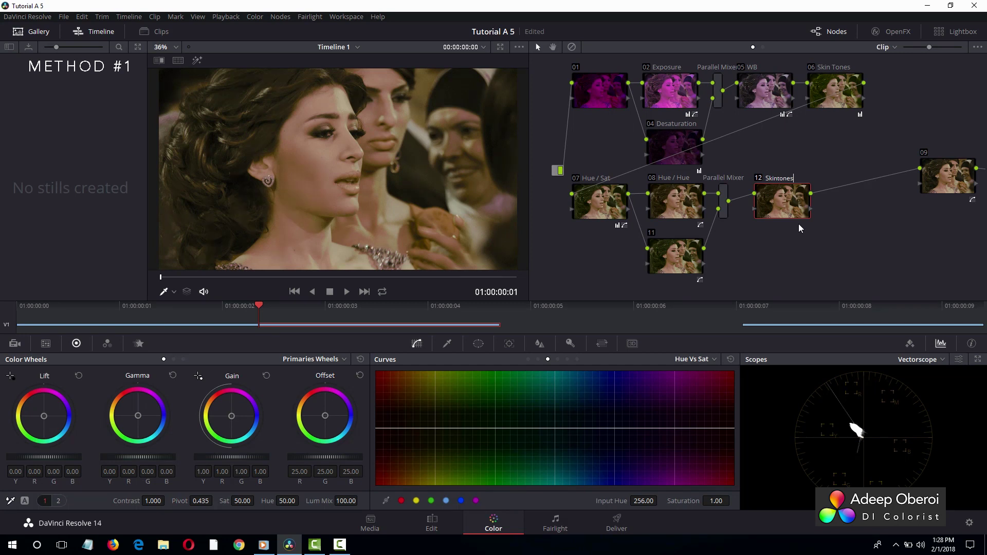
pyautogui.press('Return')
# - Draw a curve window around the woman's face and preview the masked area against grey
pyautogui.click(479, 343)
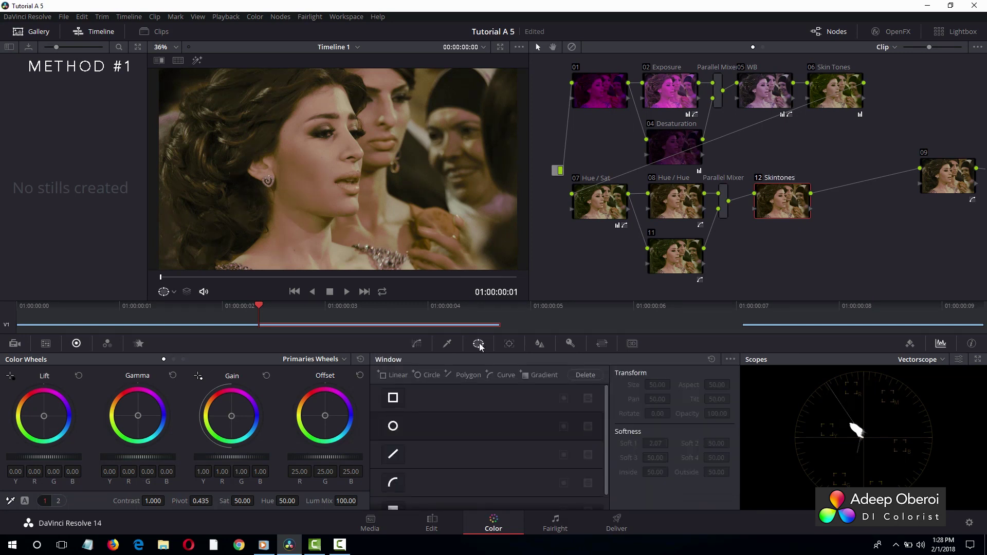
pyautogui.click(493, 375)
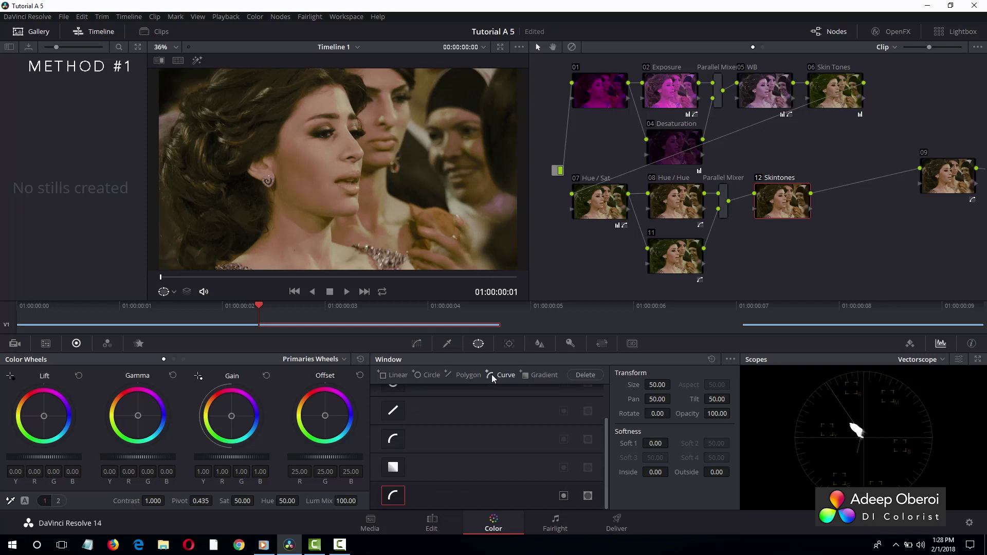
pyautogui.click(344, 111)
pyautogui.click(341, 93)
pyautogui.click(314, 100)
pyautogui.click(299, 113)
pyautogui.click(310, 109)
pyautogui.click(323, 105)
pyautogui.click(322, 76)
pyautogui.click(198, 61)
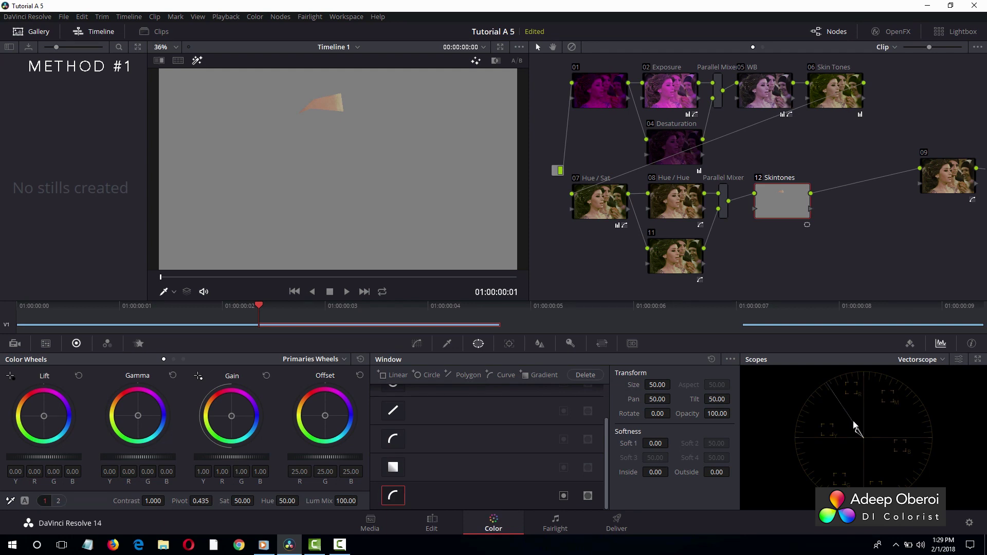
# - Add a second, four-point curve window outlining the neck and chest skin
pyautogui.click(501, 375)
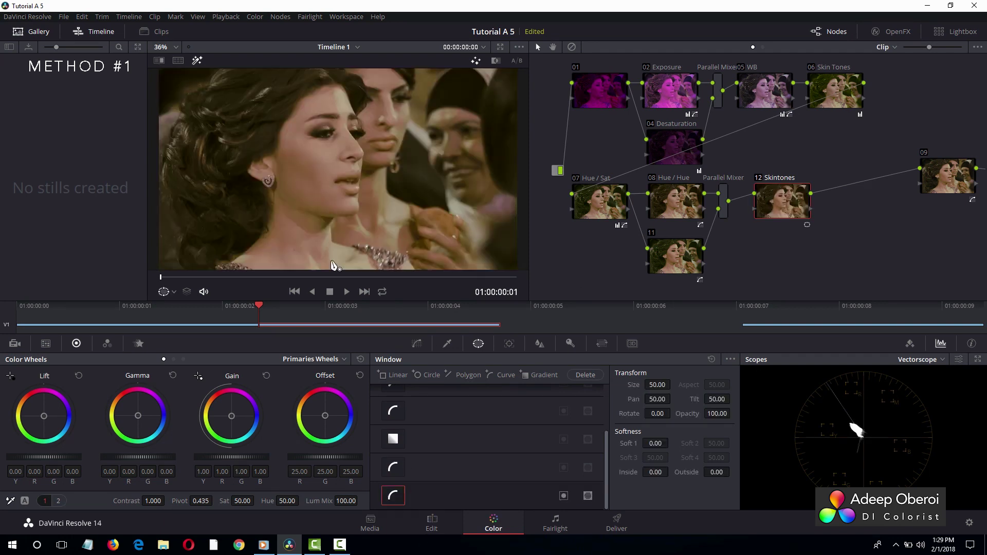
pyautogui.click(331, 260)
pyautogui.click(325, 235)
pyautogui.click(280, 236)
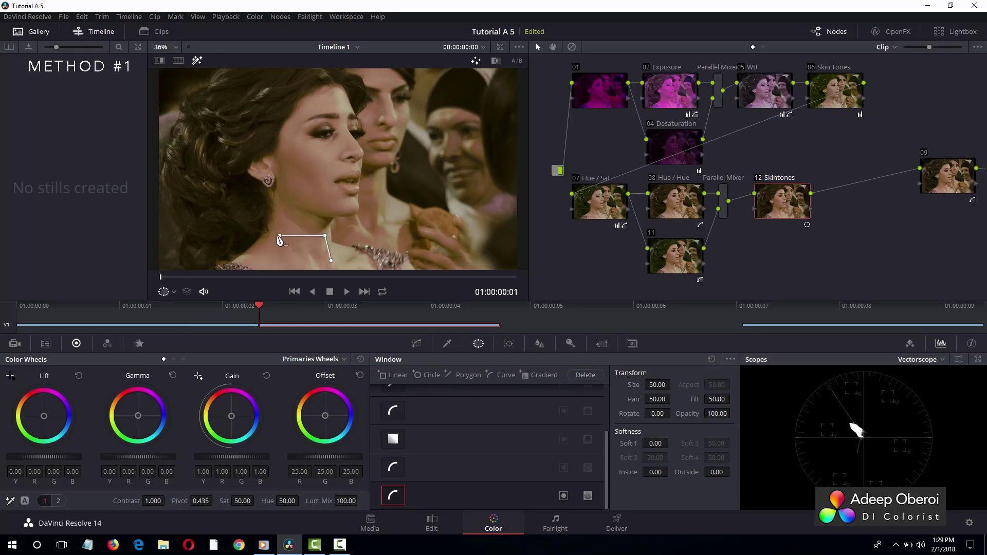
pyautogui.click(251, 260)
pyautogui.click(331, 261)
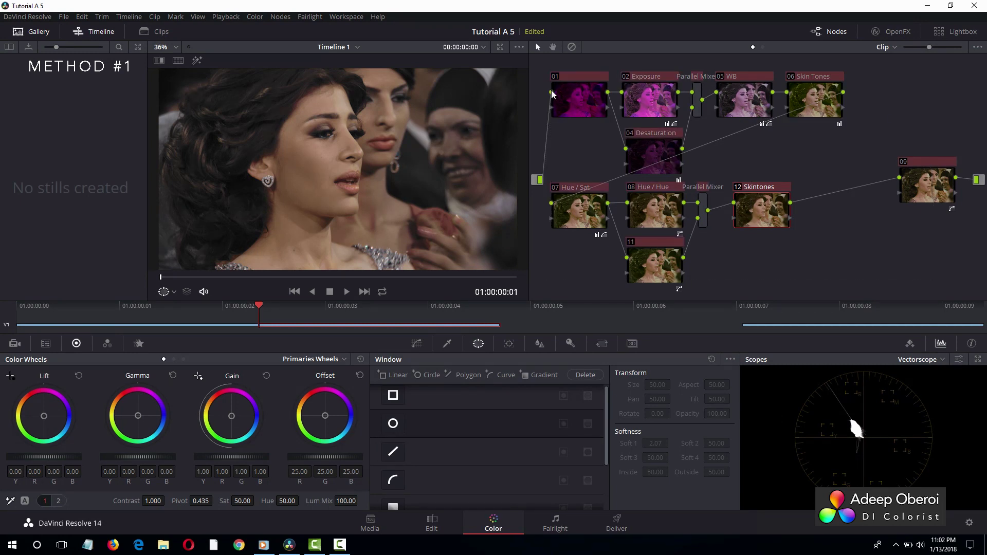
# - Merge the selected correction nodes into one Compound Node and move it down-left in the graph
pyautogui.rightClick(638, 98)
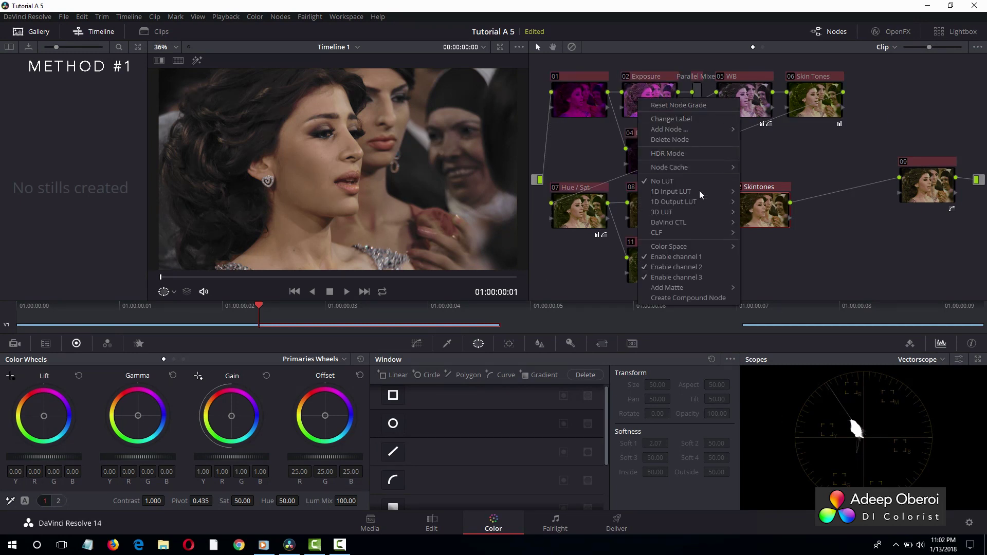
pyautogui.click(709, 298)
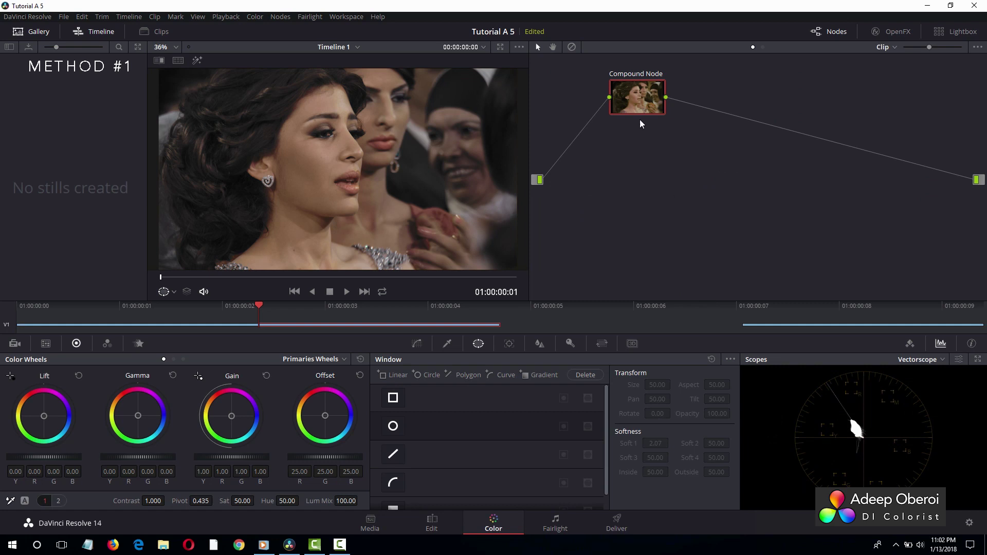
pyautogui.moveTo(622, 102); pyautogui.dragTo(584, 146)
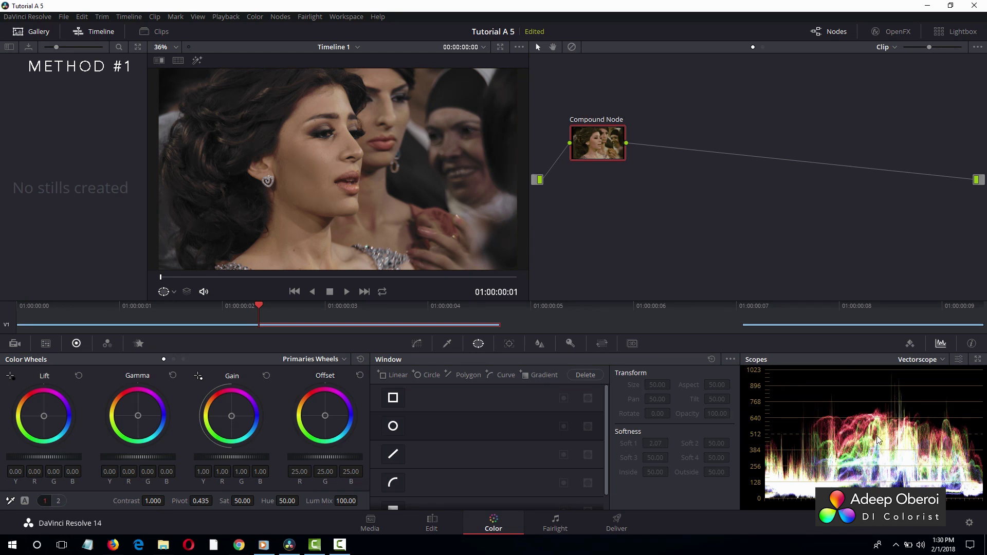
# - Switch the scope from the waveform to the vectorscope, then pick another scope type
pyautogui.click(938, 363)
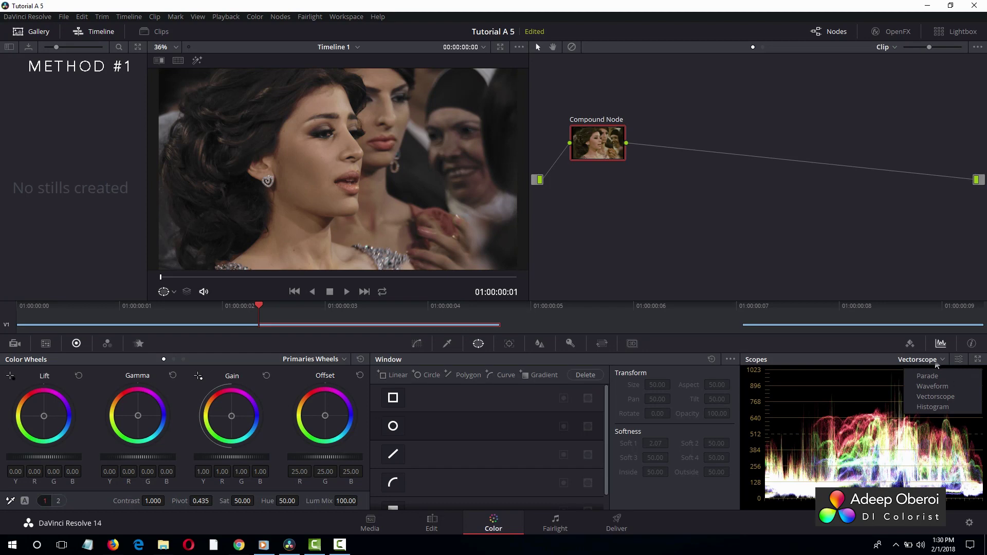
pyautogui.click(934, 393)
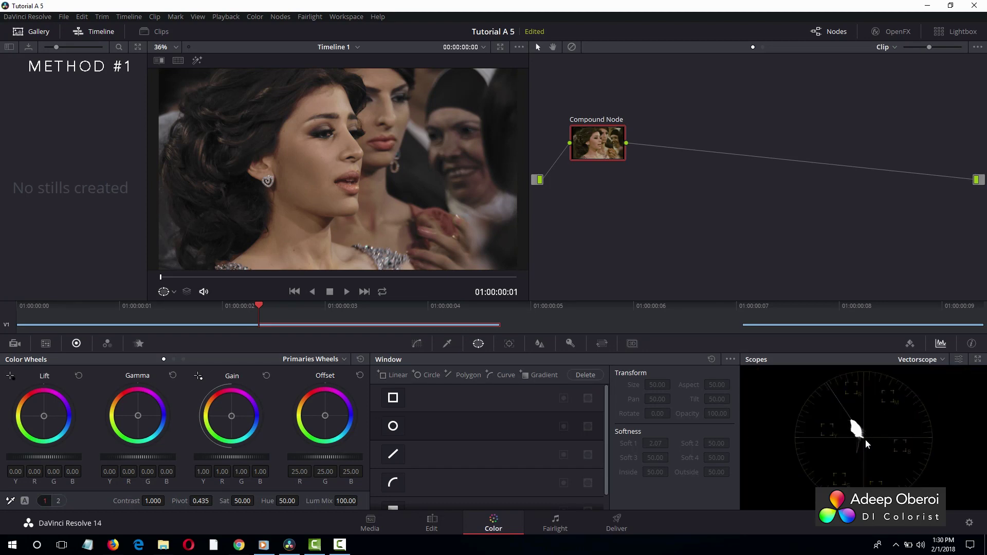
pyautogui.click(942, 361)
pyautogui.click(933, 382)
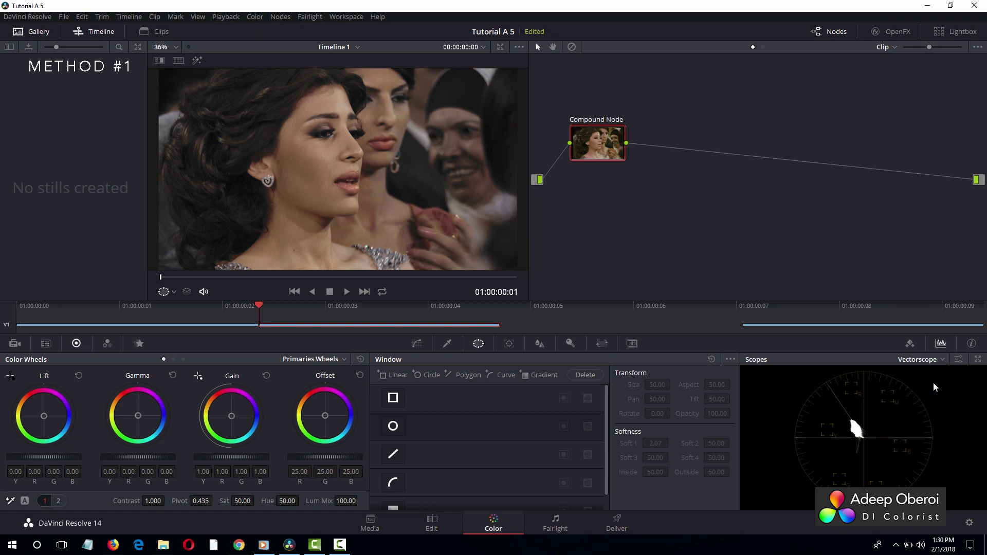